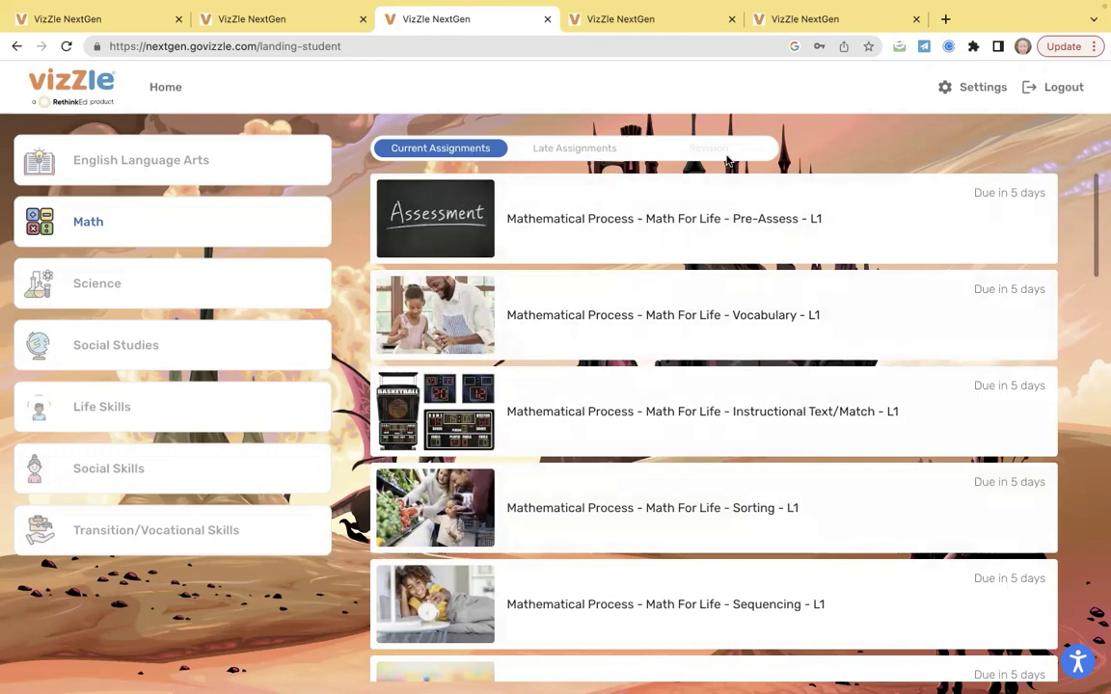
View the remaining two student landing pages and return to the teacher's student tracking page.
click(603, 18)
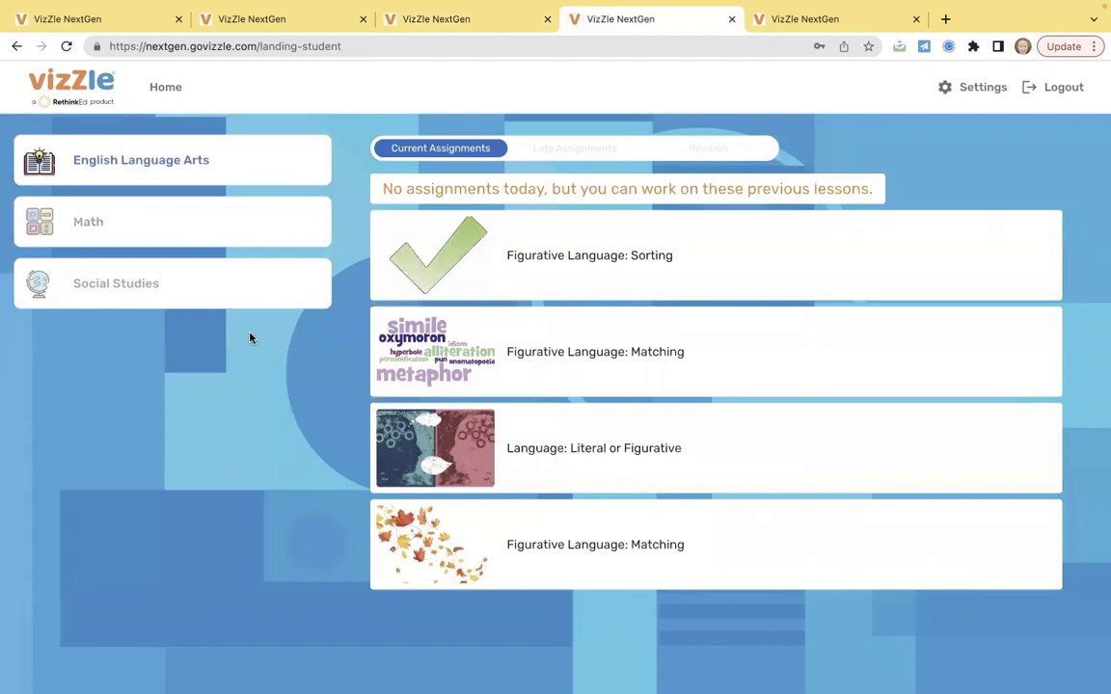
click(798, 27)
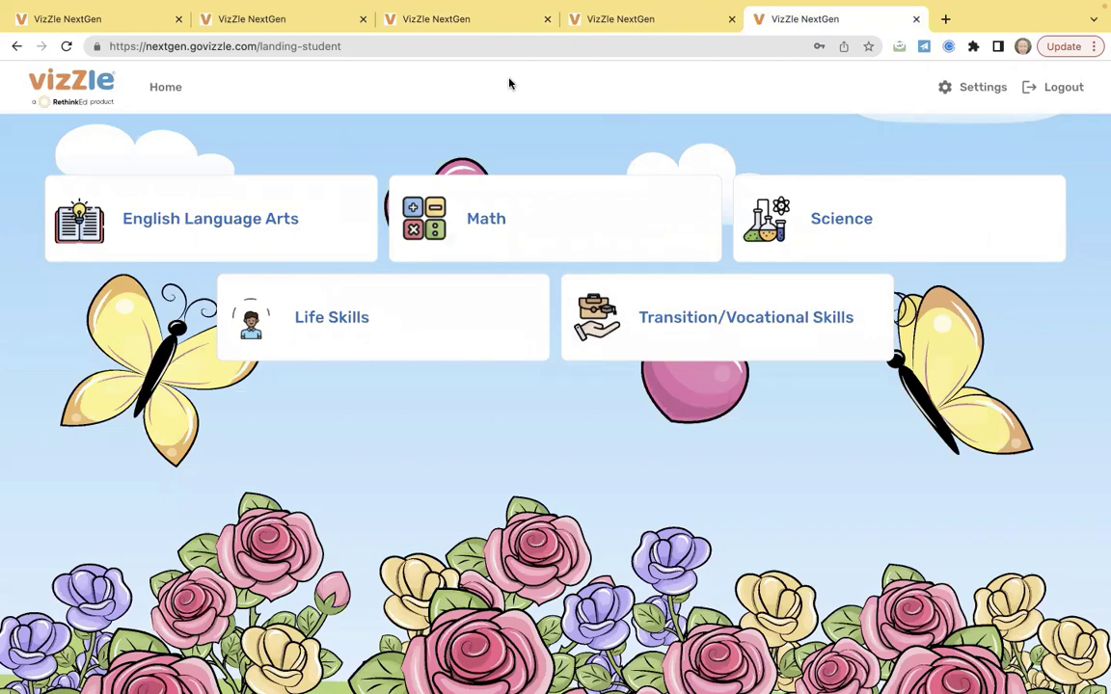
click(83, 23)
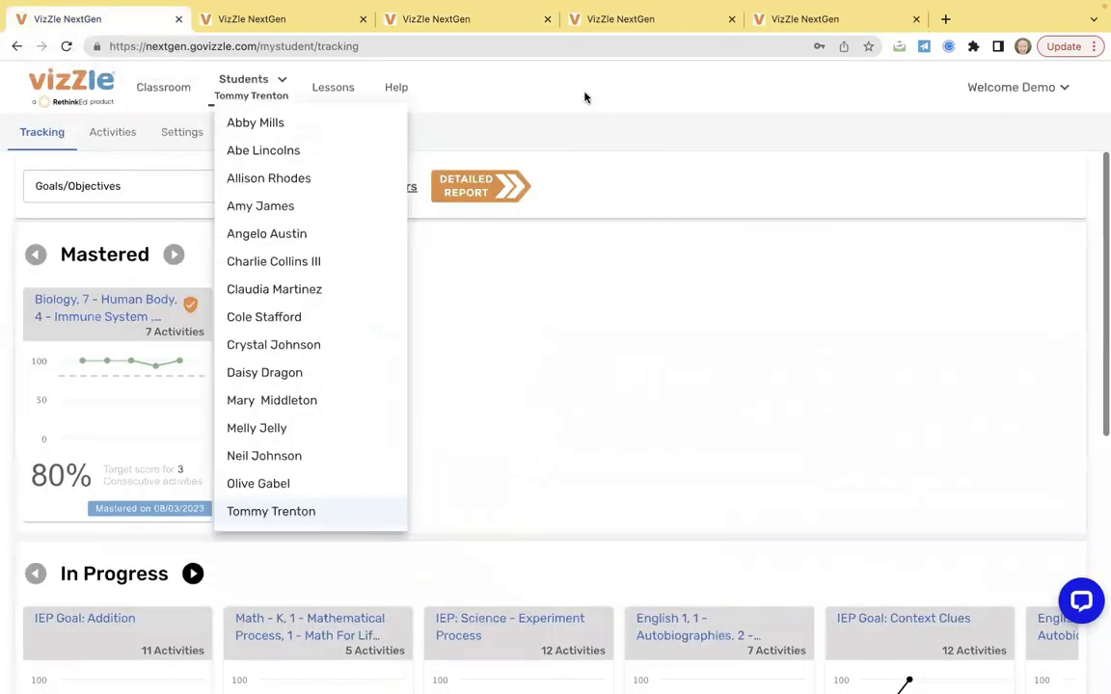
Select the last student in the student list and open that student's settings.
click(536, 86)
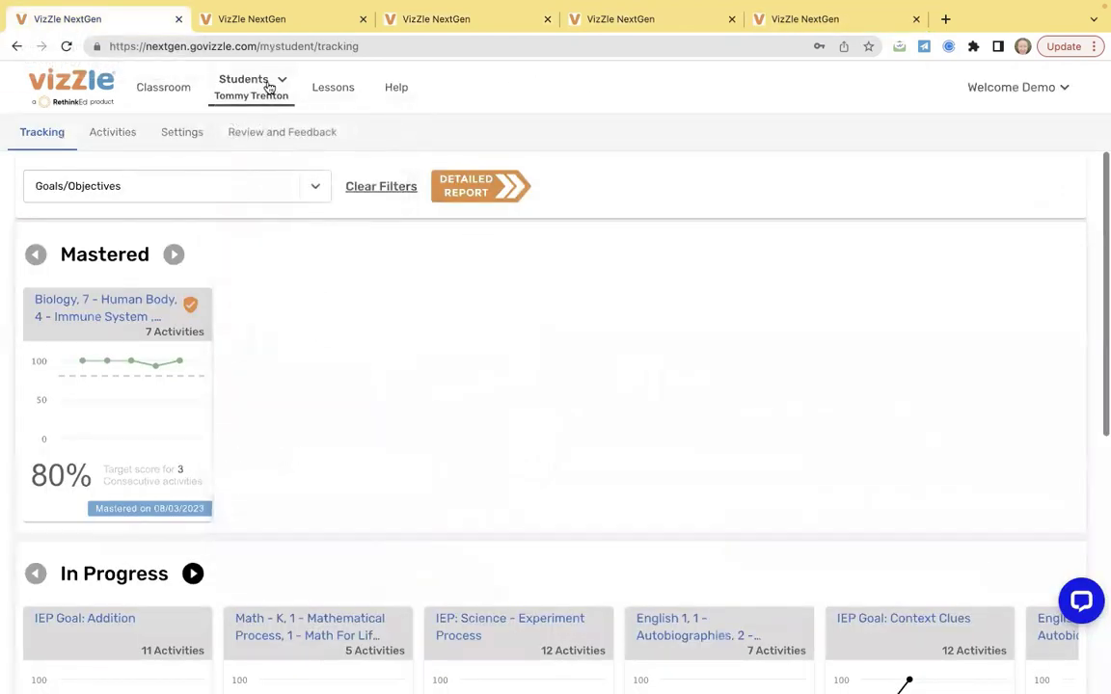
click(279, 84)
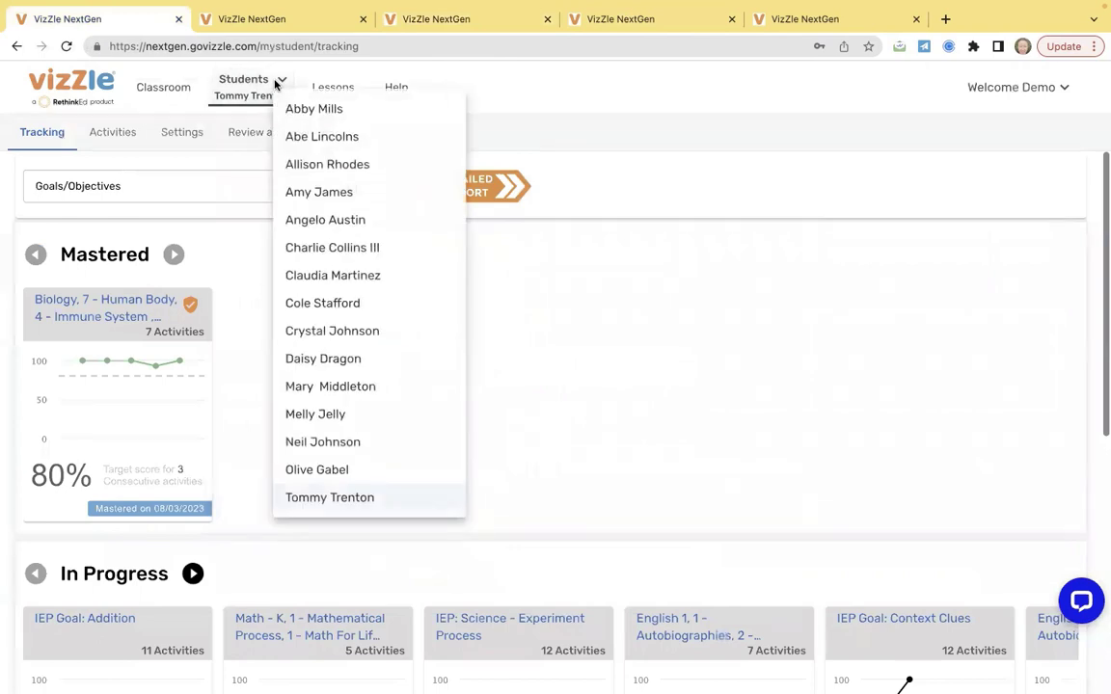
click(328, 505)
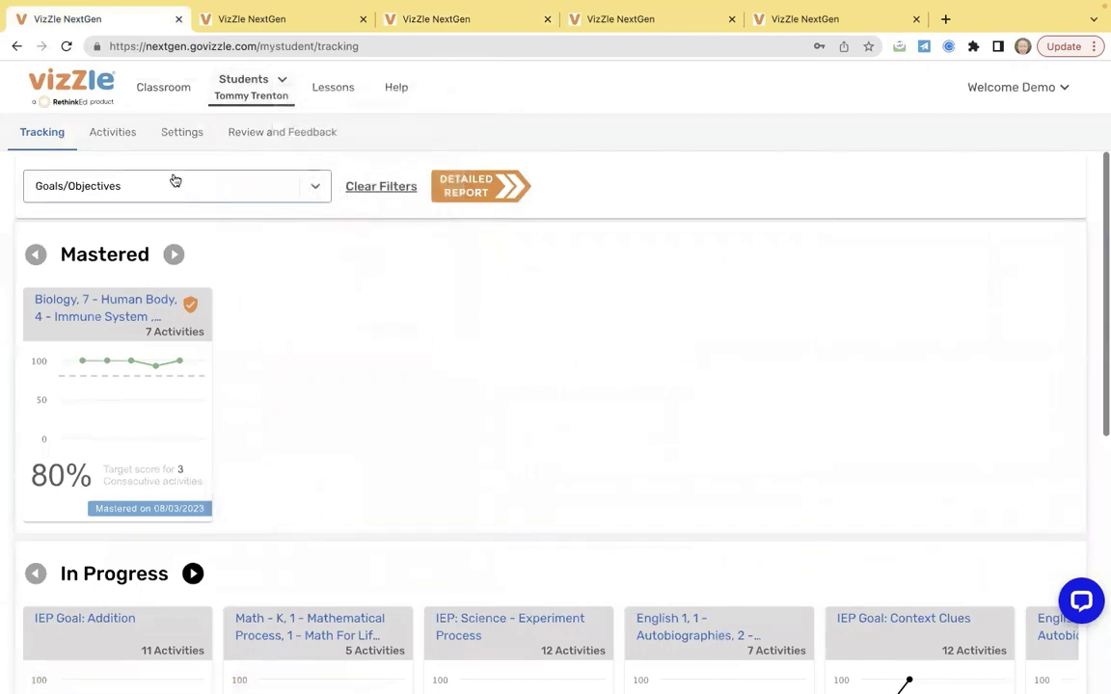
click(192, 135)
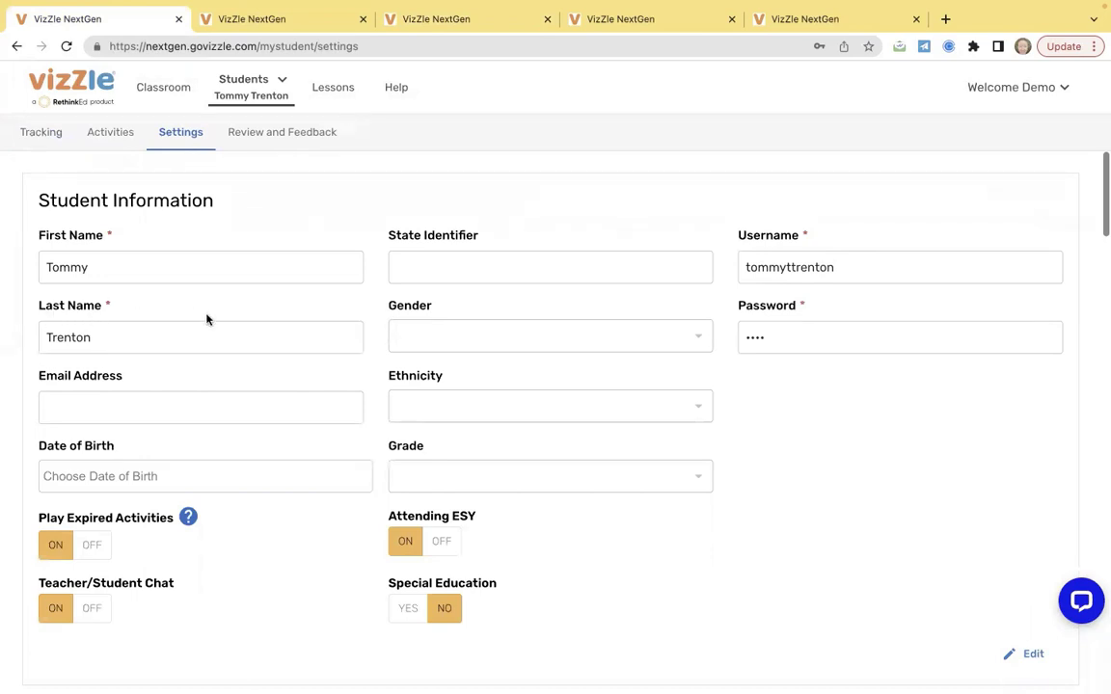
Review the Student Information section and the Self-select and Auto-play play mode options.
scroll(207, 319, down, 1)
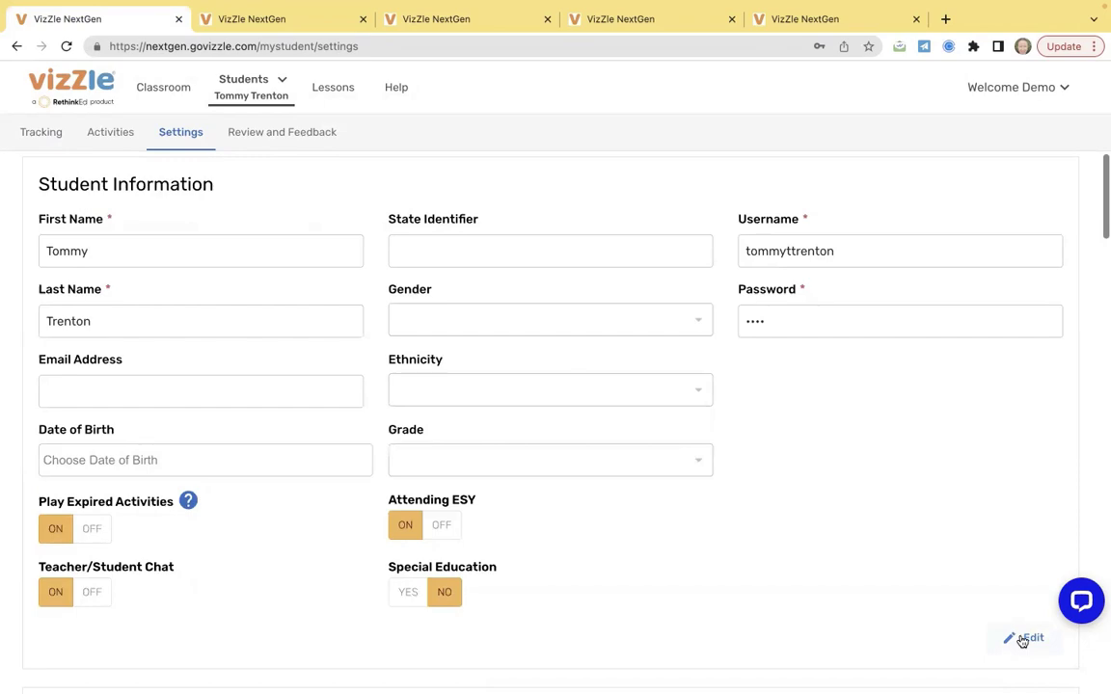
scroll(871, 598, down, 6)
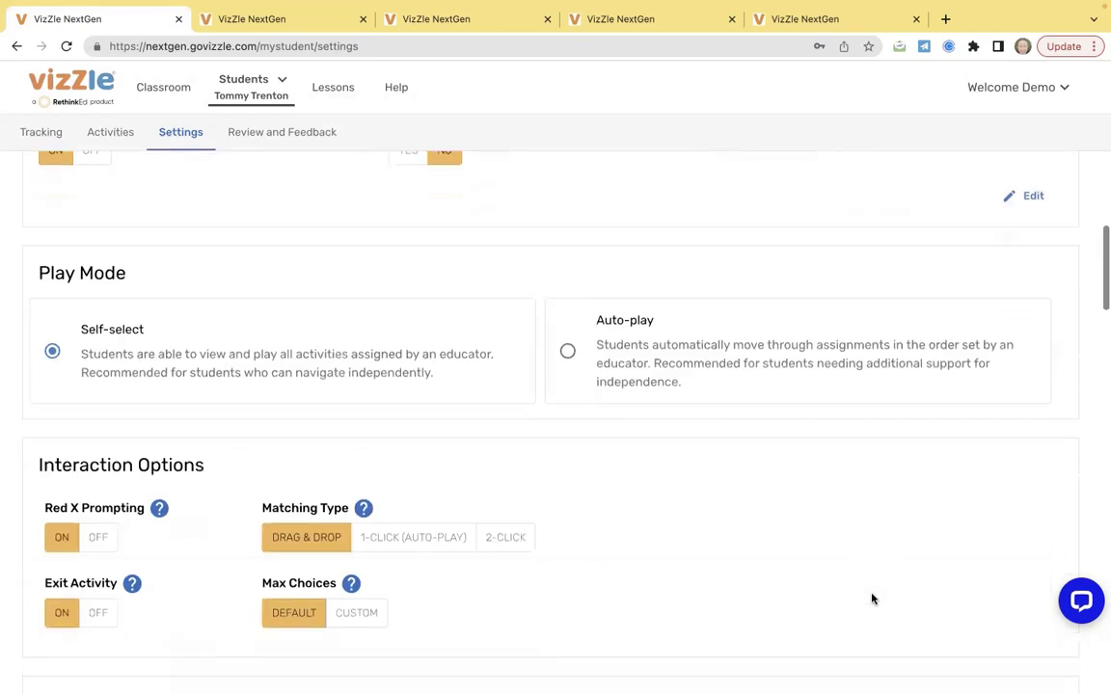
scroll(871, 597, up, 1)
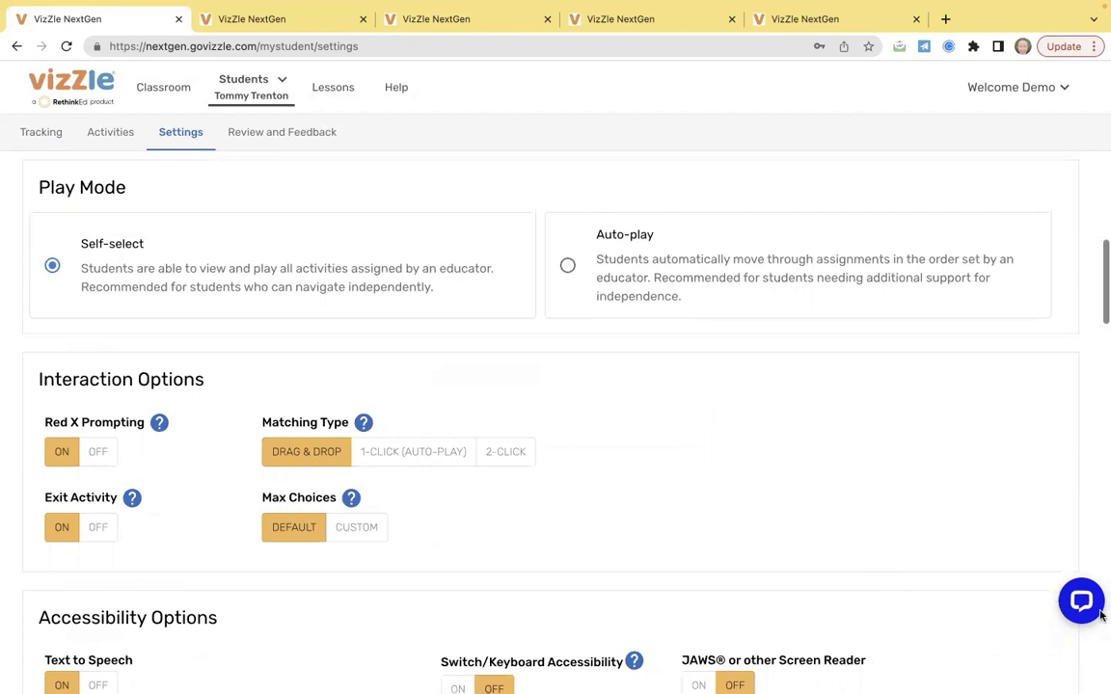
click(660, 295)
Try the 1-Click (Auto-Play) and 2-Click matching types, and restore Drag & Drop.
scroll(580, 394, down, 3)
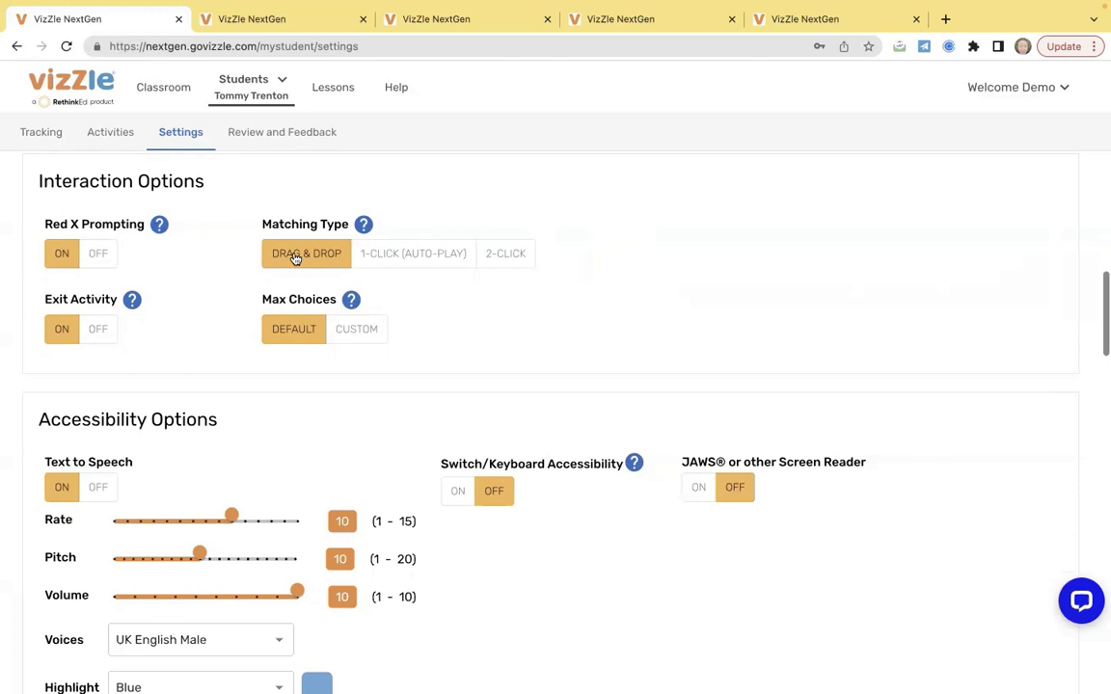
click(399, 254)
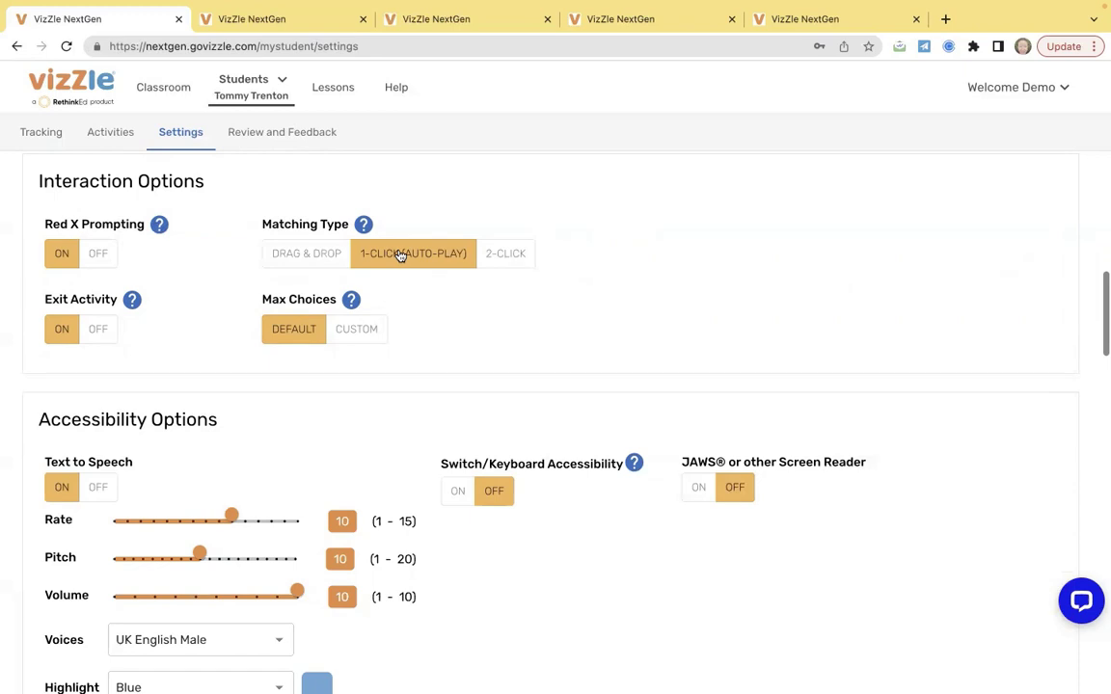
click(506, 255)
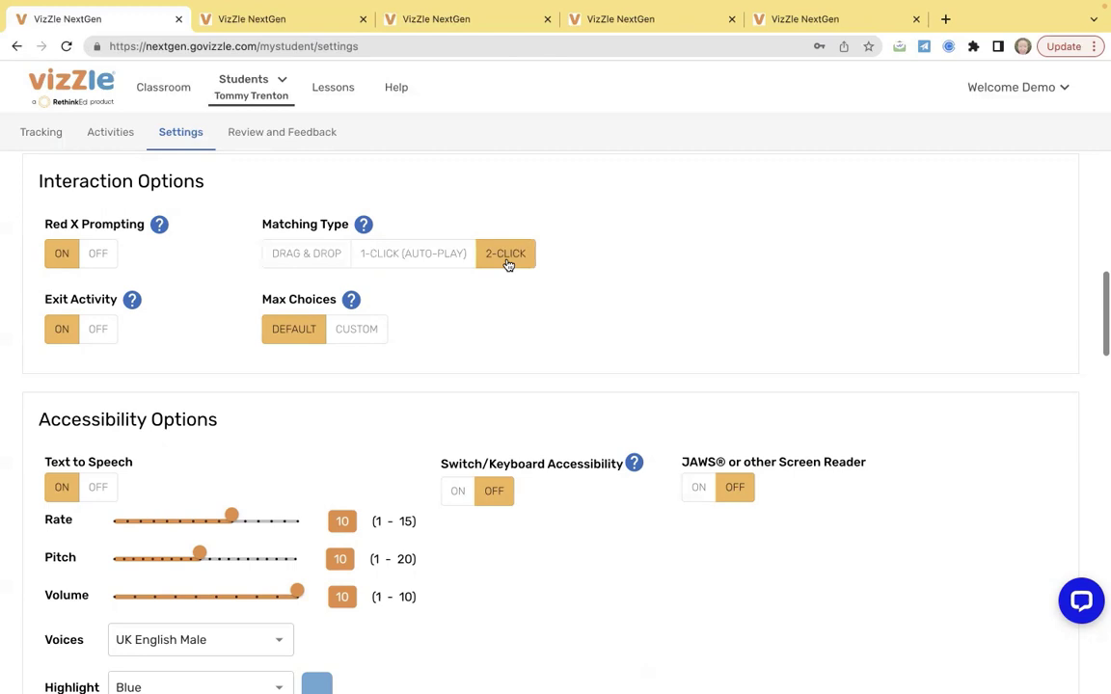
click(284, 255)
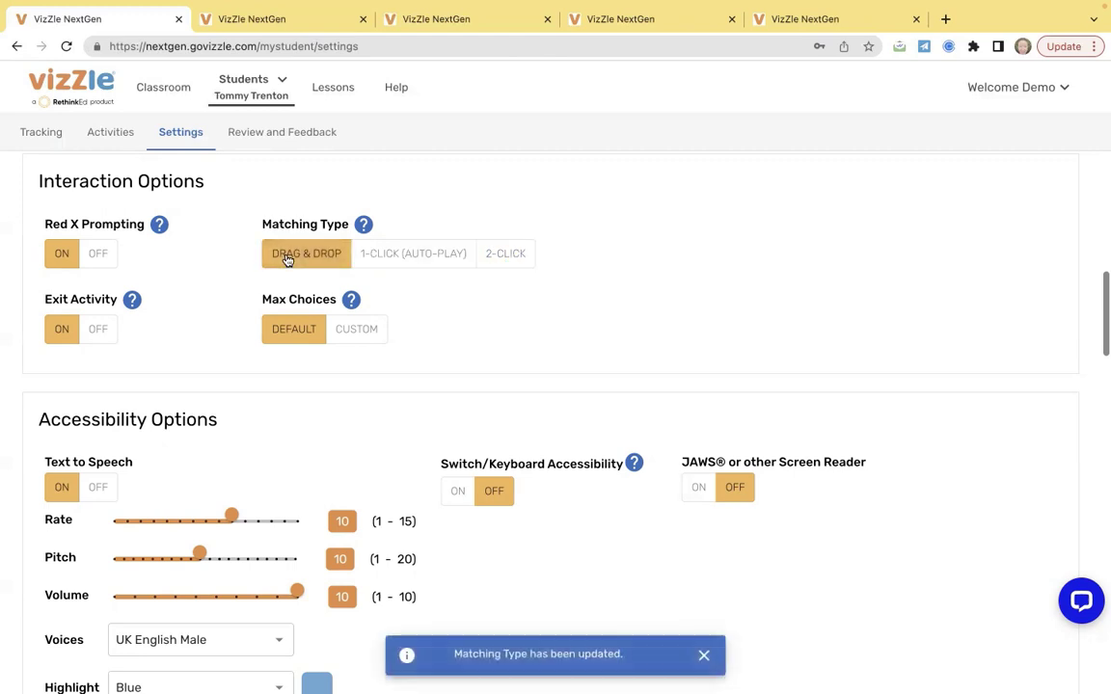
Check the text-to-speech voice and highlight colour choices, keeping Blue, and play the speech sample.
scroll(273, 367, down, 2)
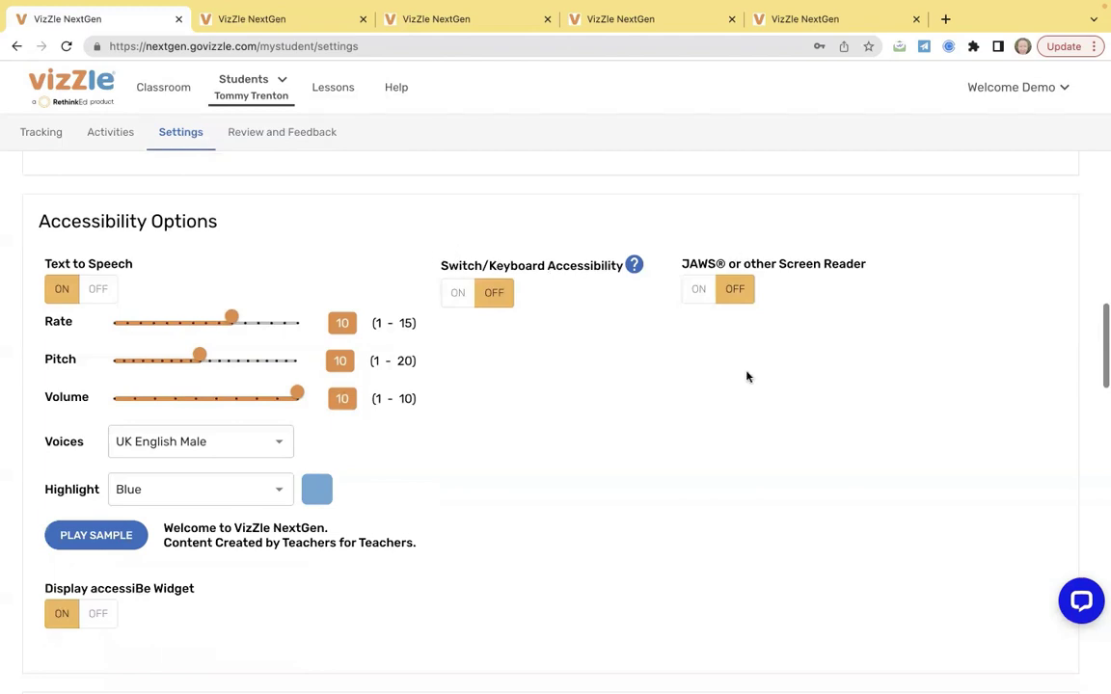
scroll(545, 418, down, 1)
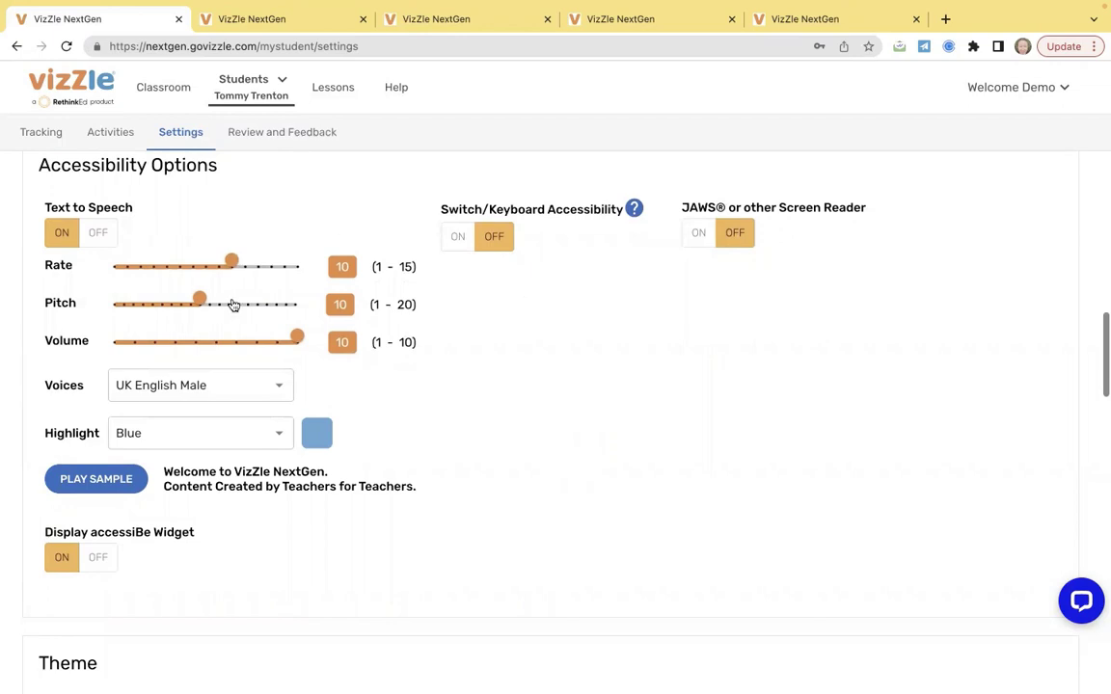
scroll(466, 523, down, 1)
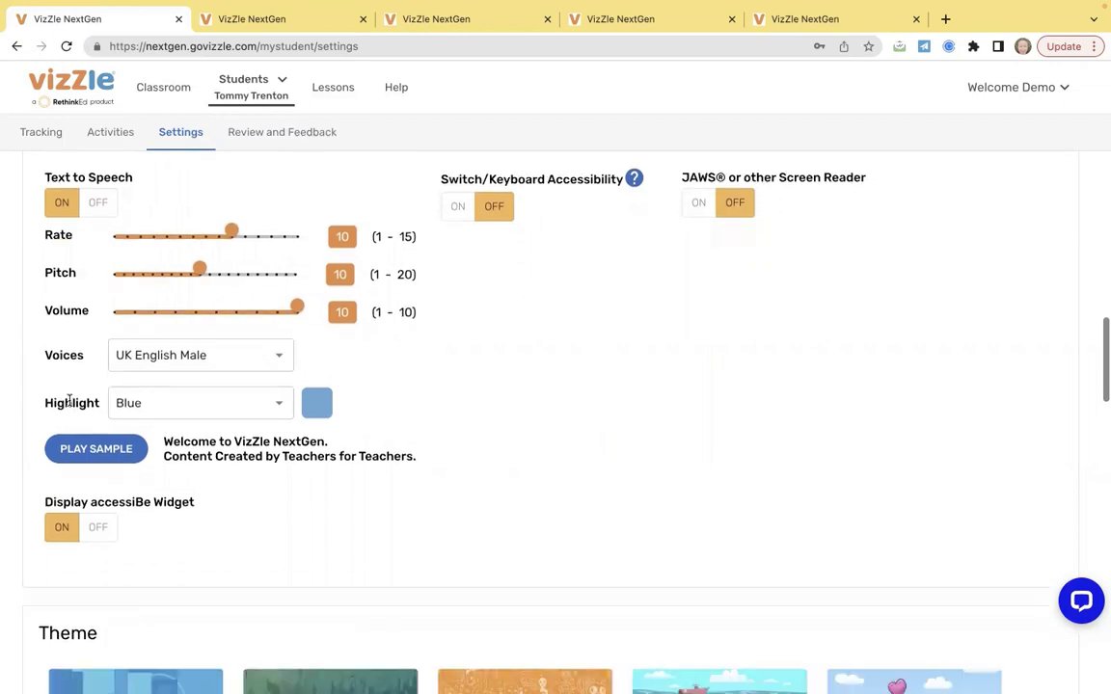
click(155, 361)
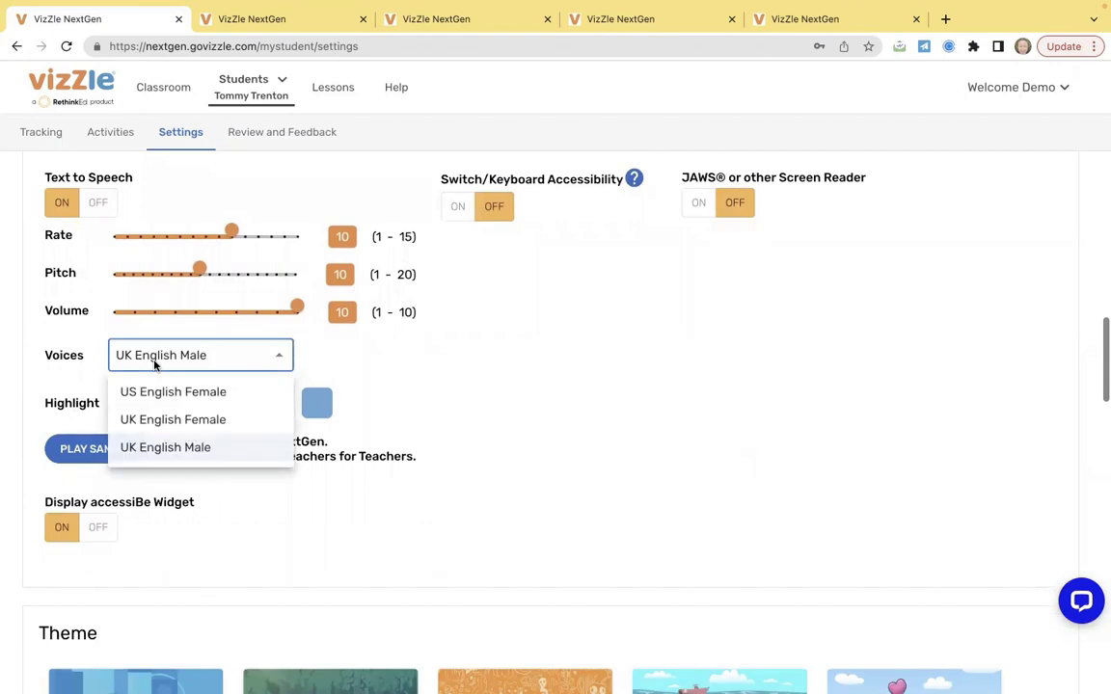
click(362, 392)
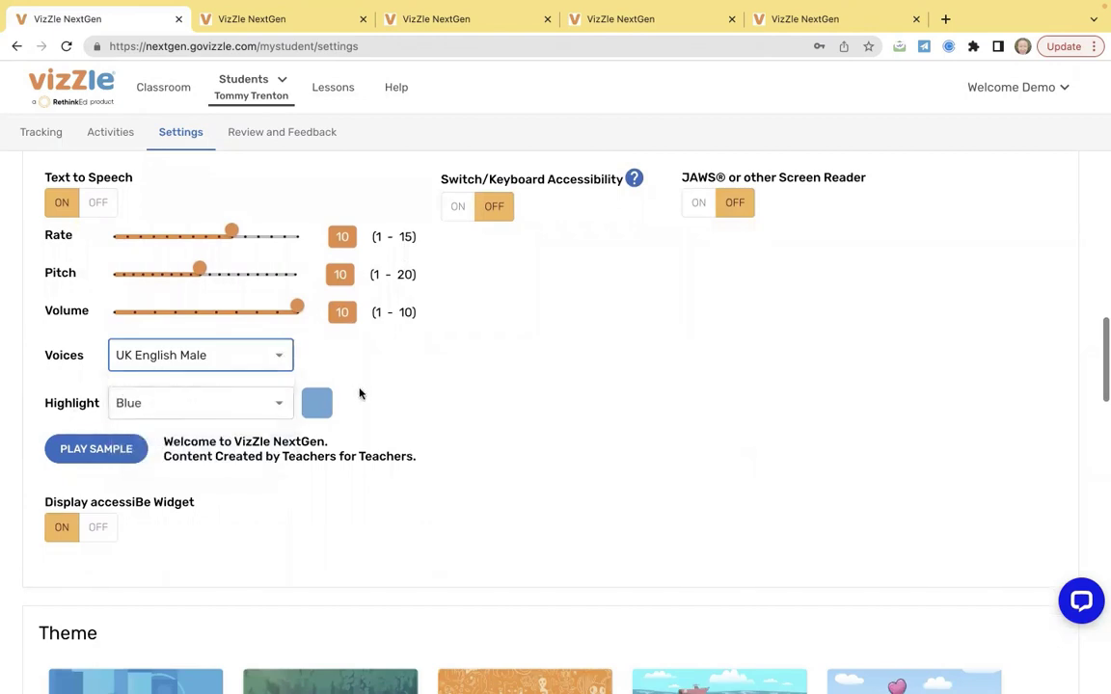
click(273, 398)
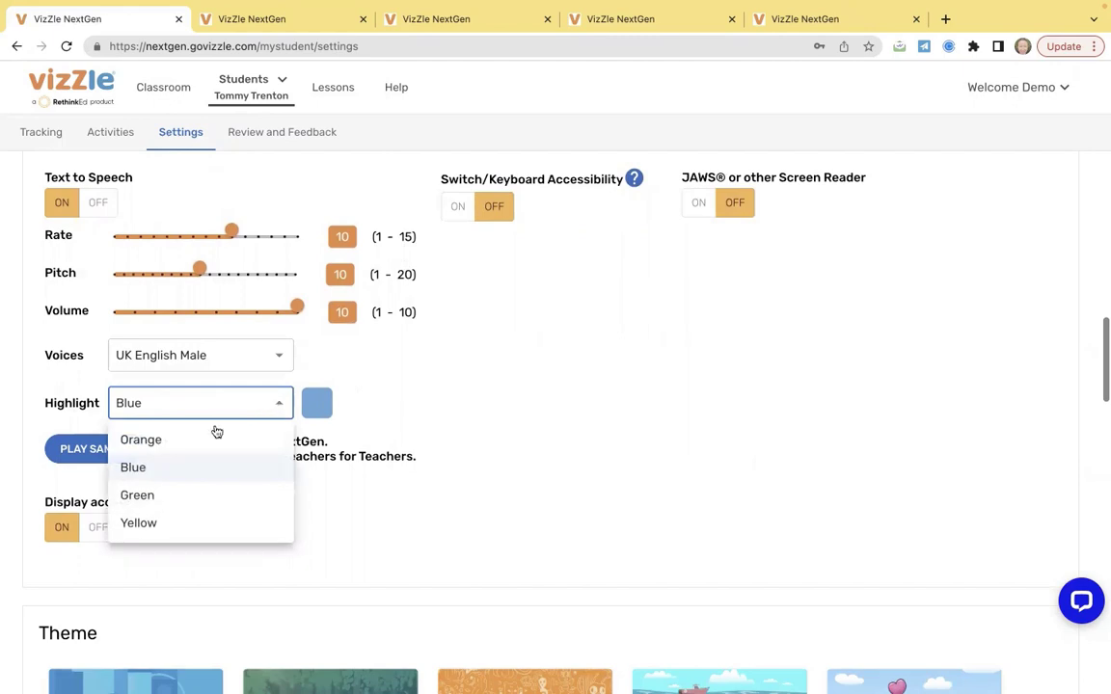
click(142, 464)
click(93, 449)
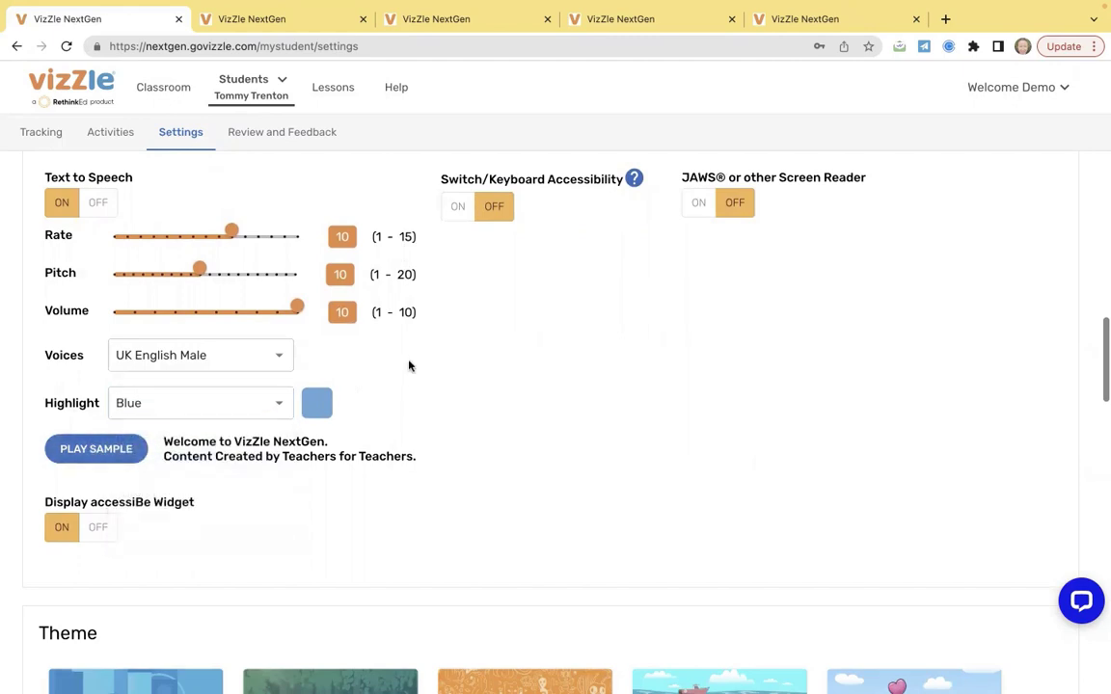
Set the student's theme to Dark Green.
scroll(409, 366, down, 3)
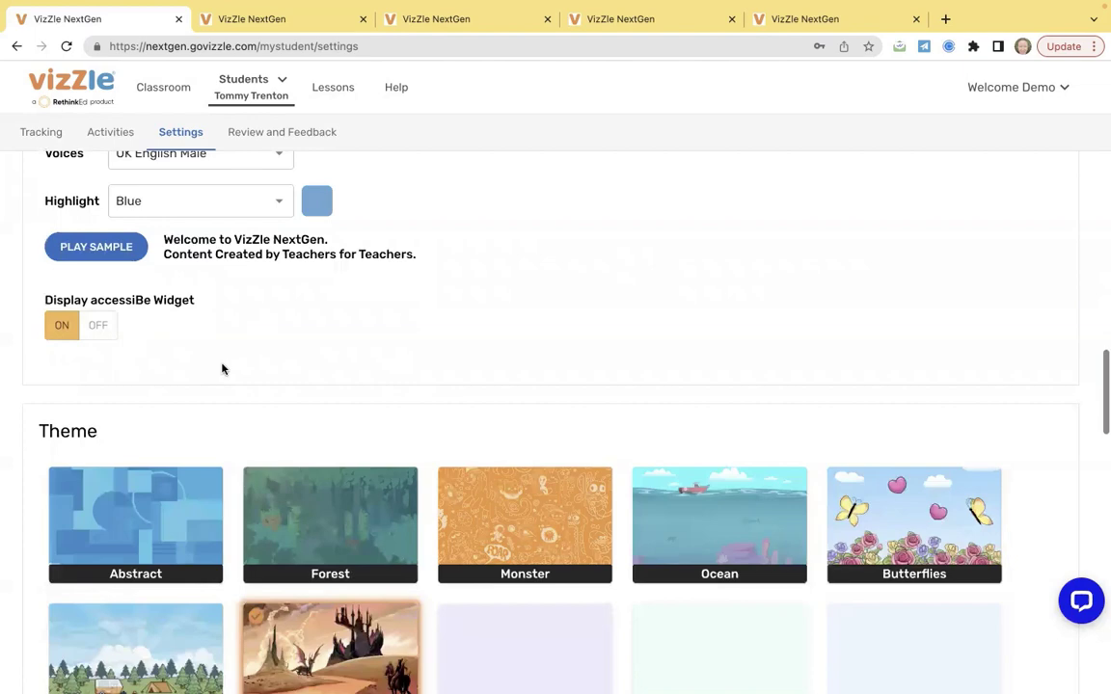
scroll(222, 369, down, 4)
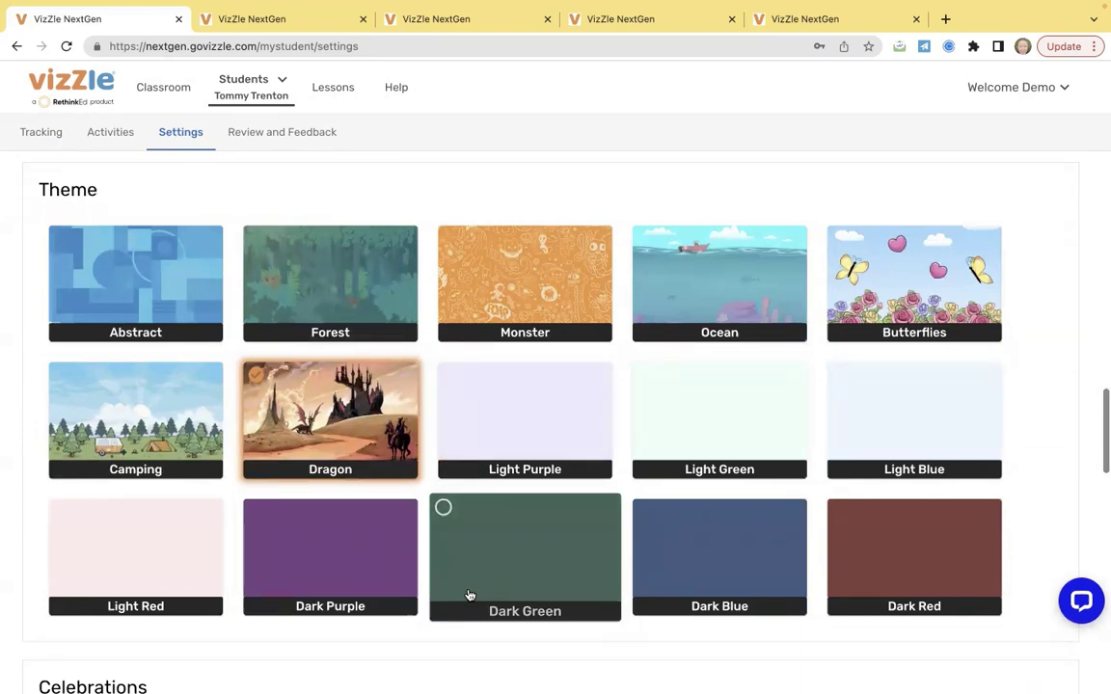
click(471, 592)
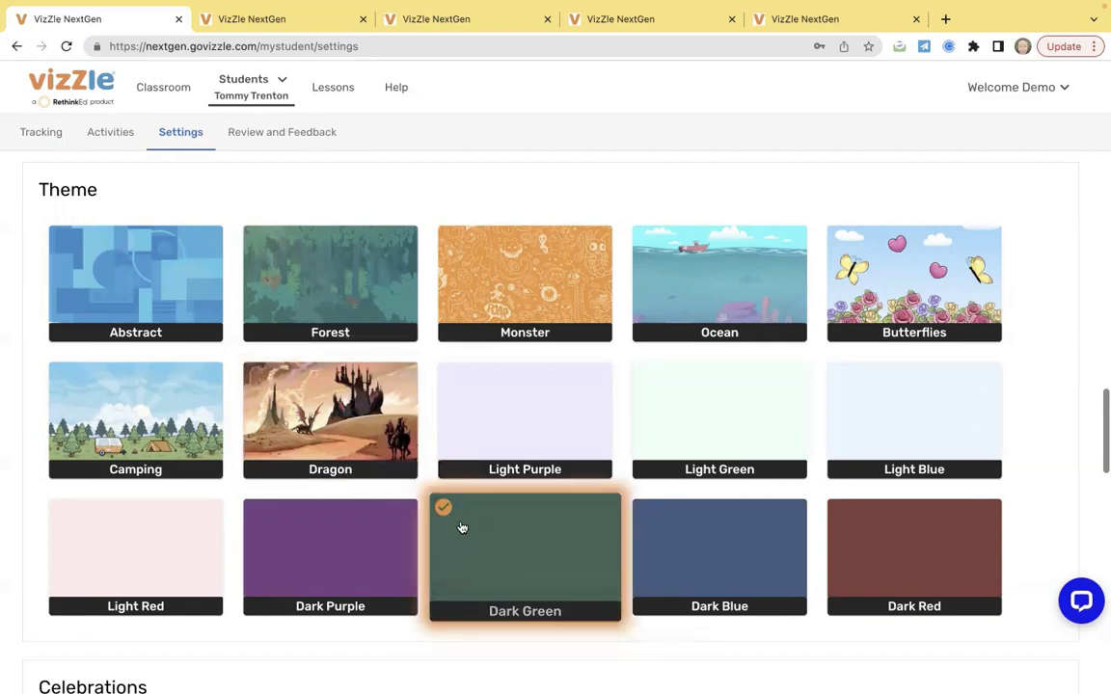
Set the seasonal filter for Interactive celebrations to Fall, and return the celebration style to Simple.
scroll(462, 528, down, 5)
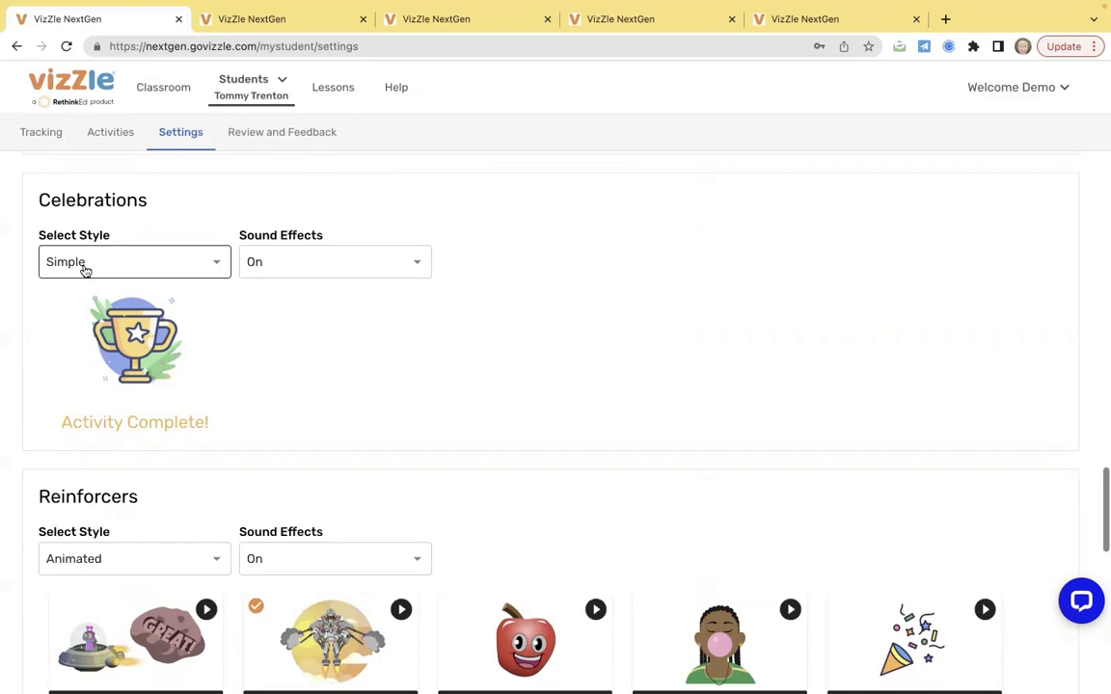
click(85, 271)
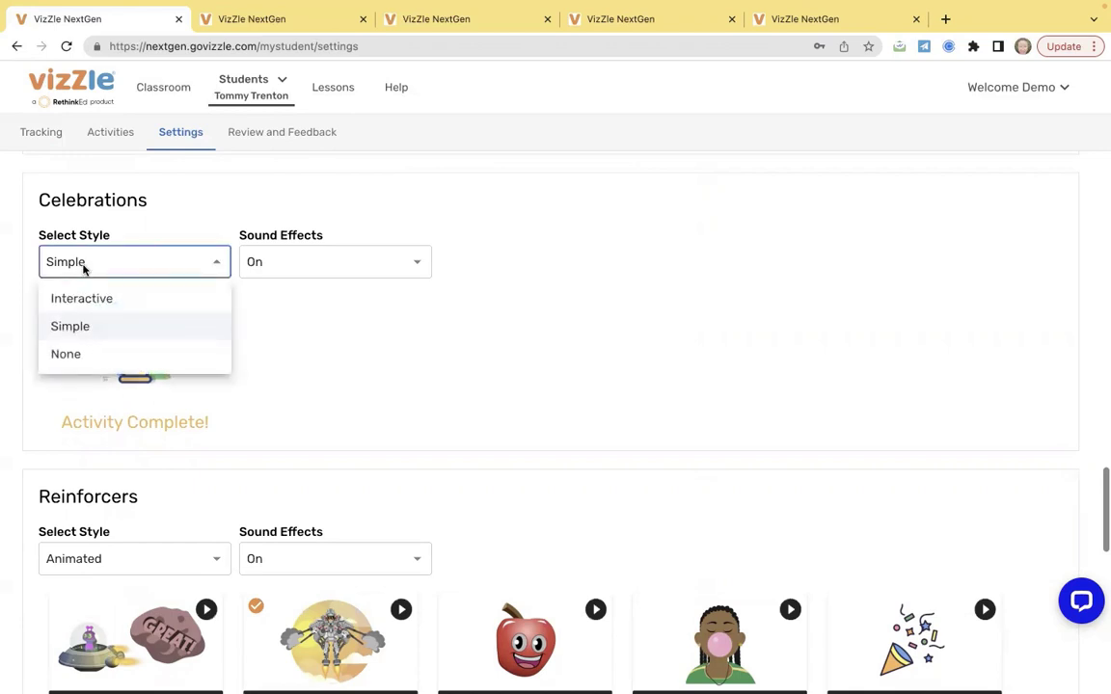
click(99, 301)
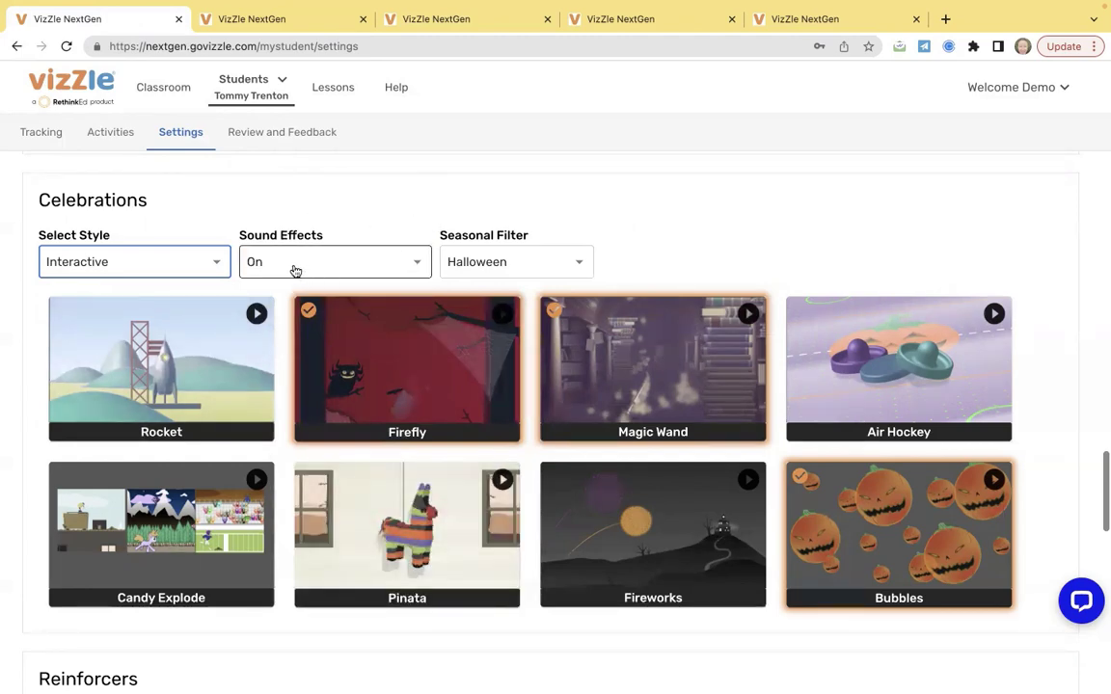
click(500, 266)
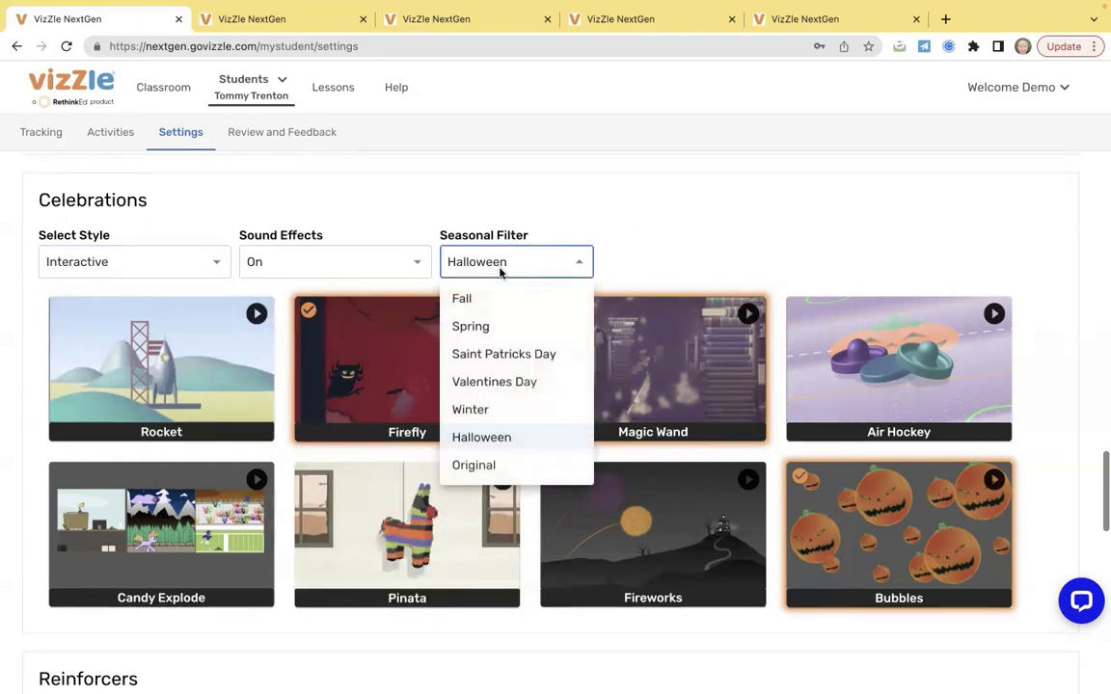
click(495, 305)
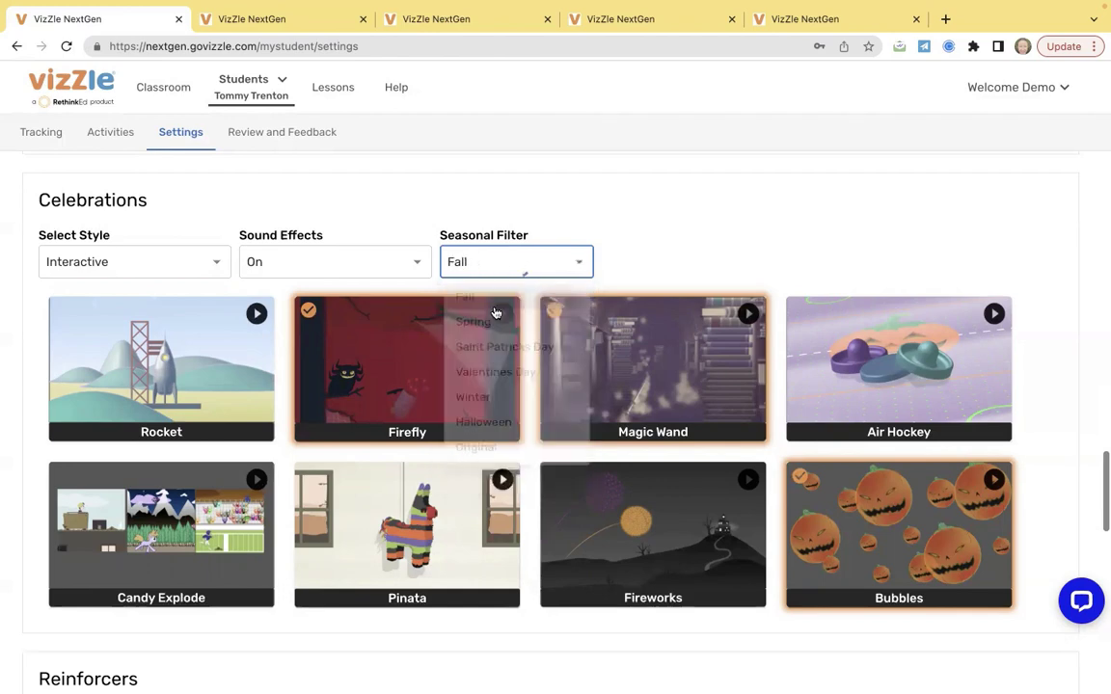
click(127, 263)
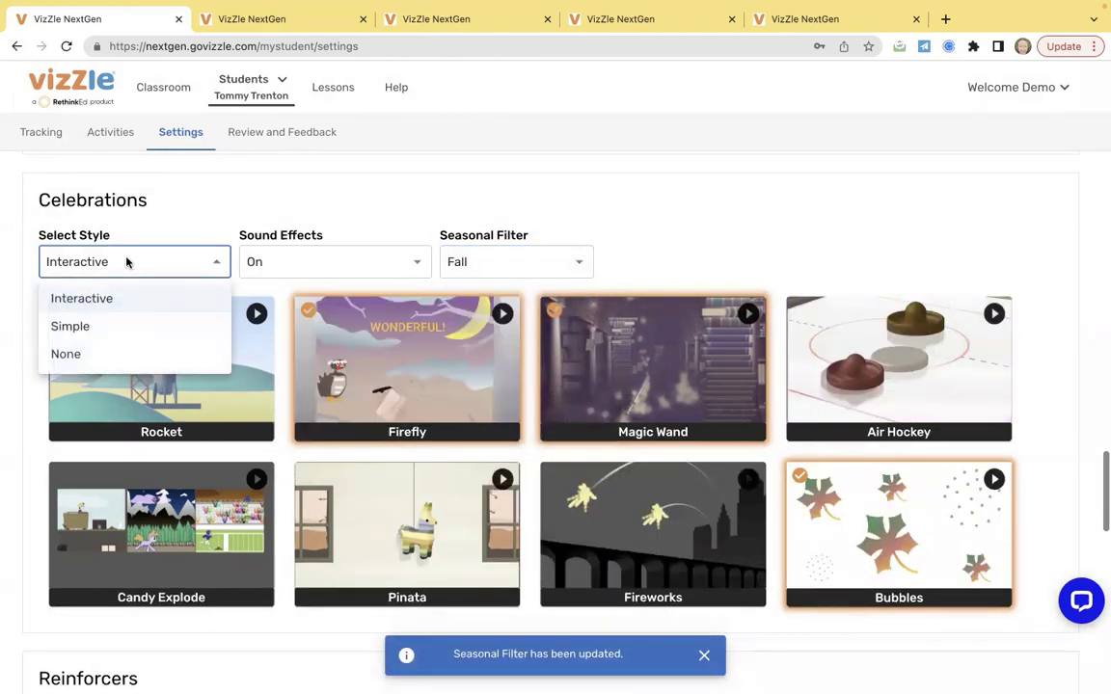
click(58, 325)
Add Squish to the student's animated reinforcers and preview the Hamburger reinforcer.
scroll(151, 421, down, 3)
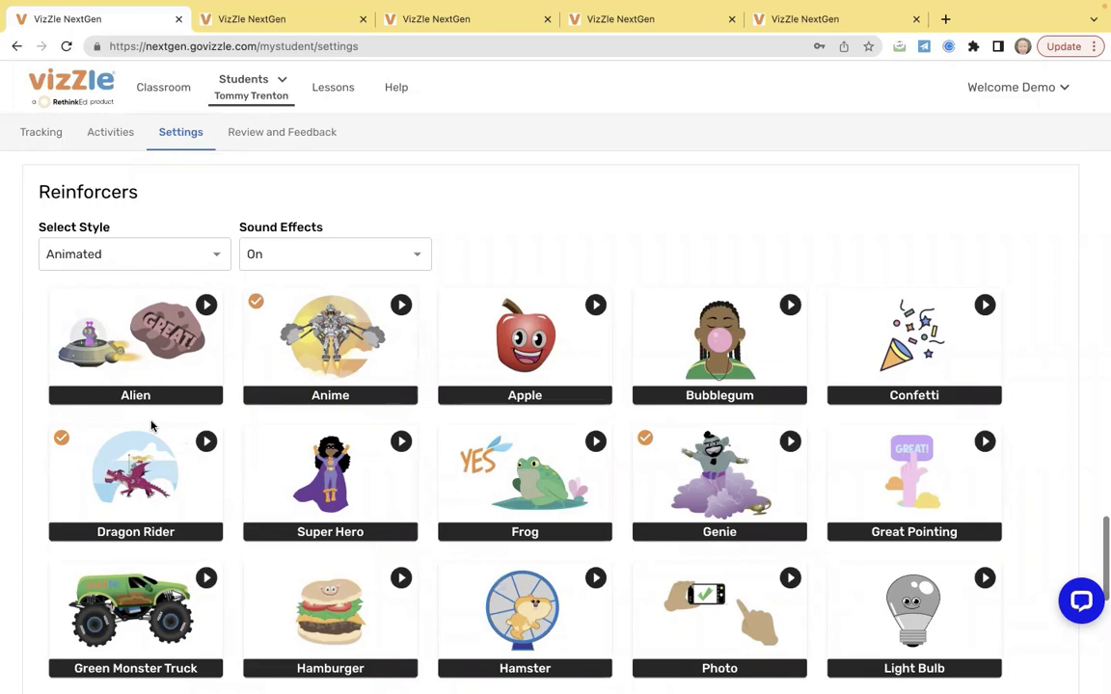
scroll(420, 456, down, 1)
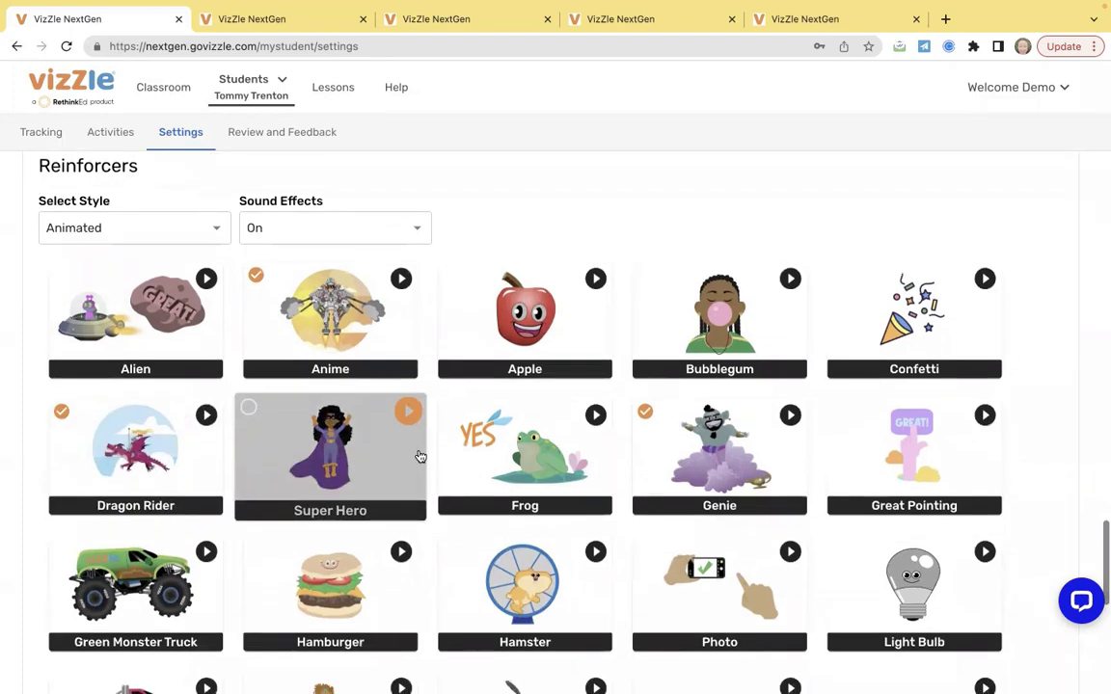
scroll(420, 456, down, 3)
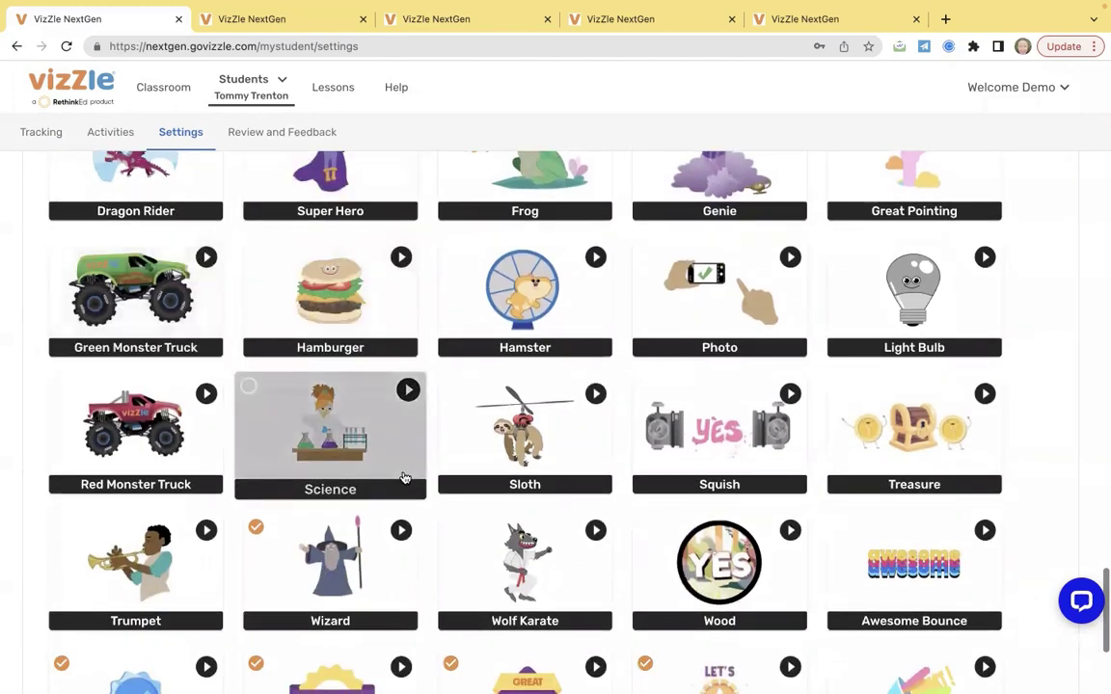
click(639, 388)
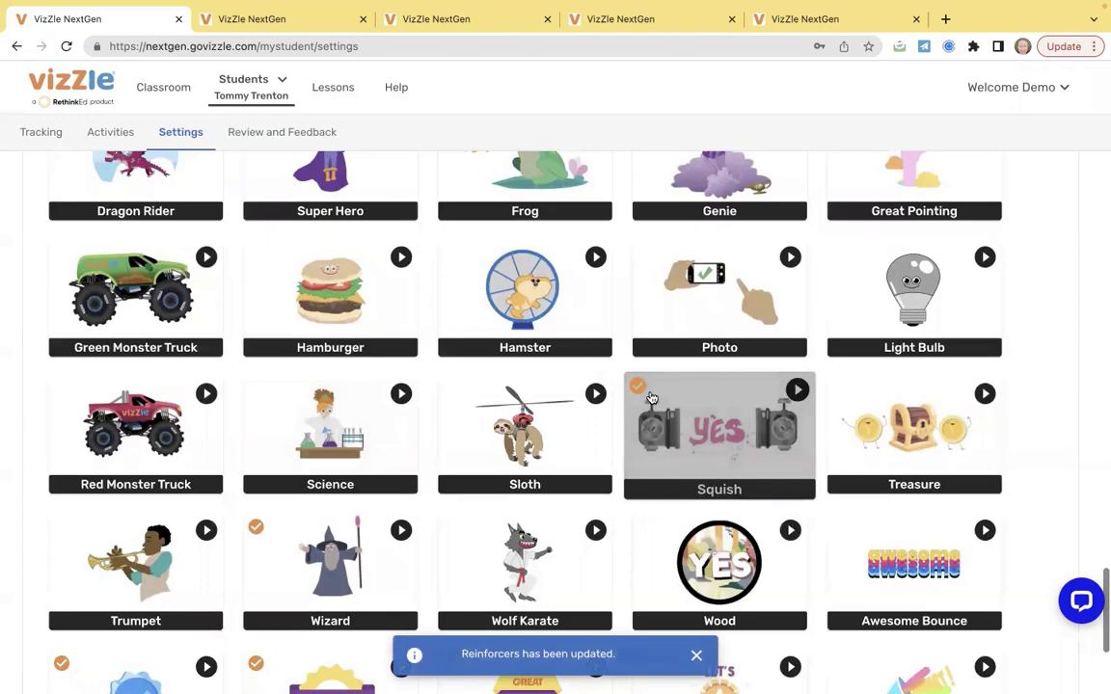
click(401, 258)
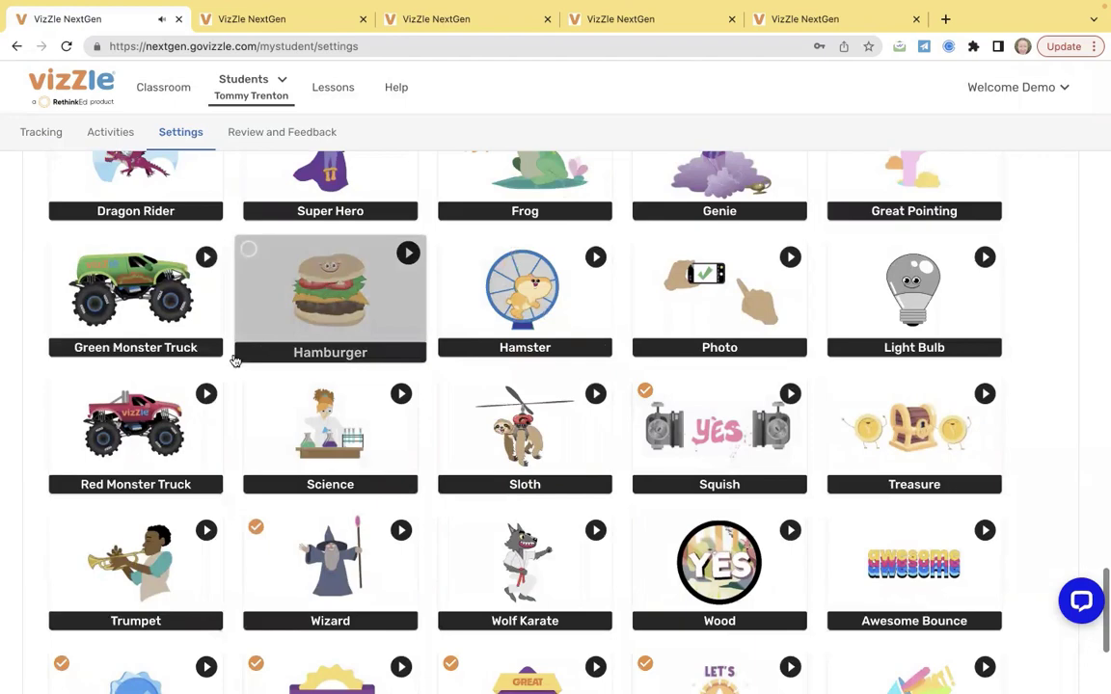
Preview the Science reinforcer and look through the remaining animated reinforcers.
click(402, 393)
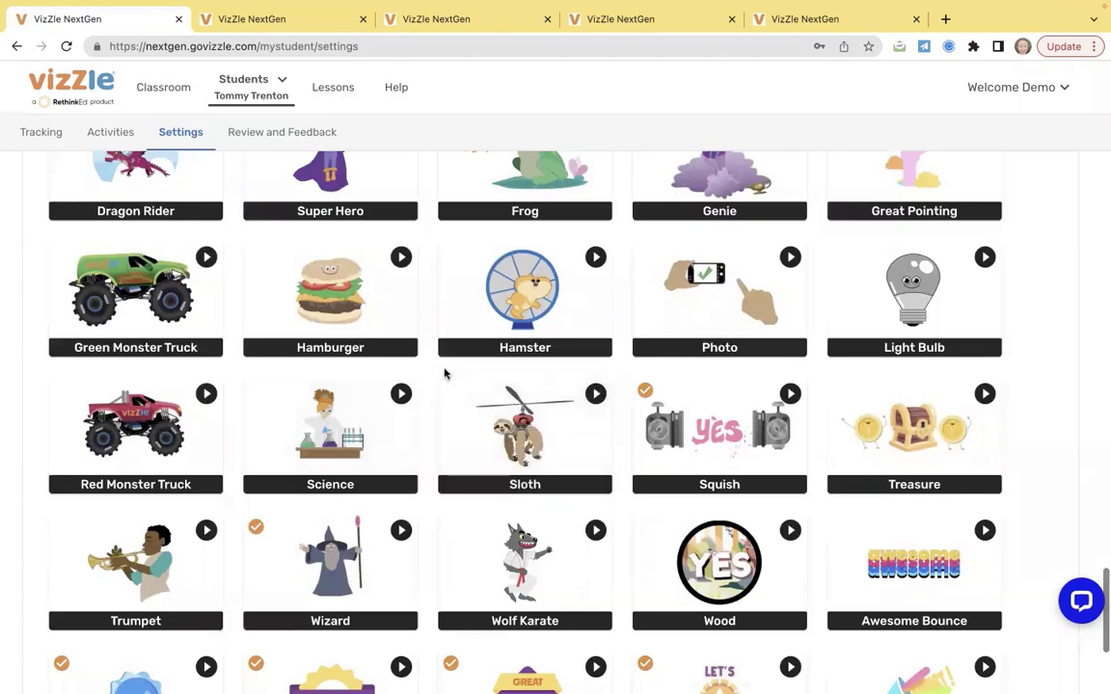
scroll(443, 475, down, 5)
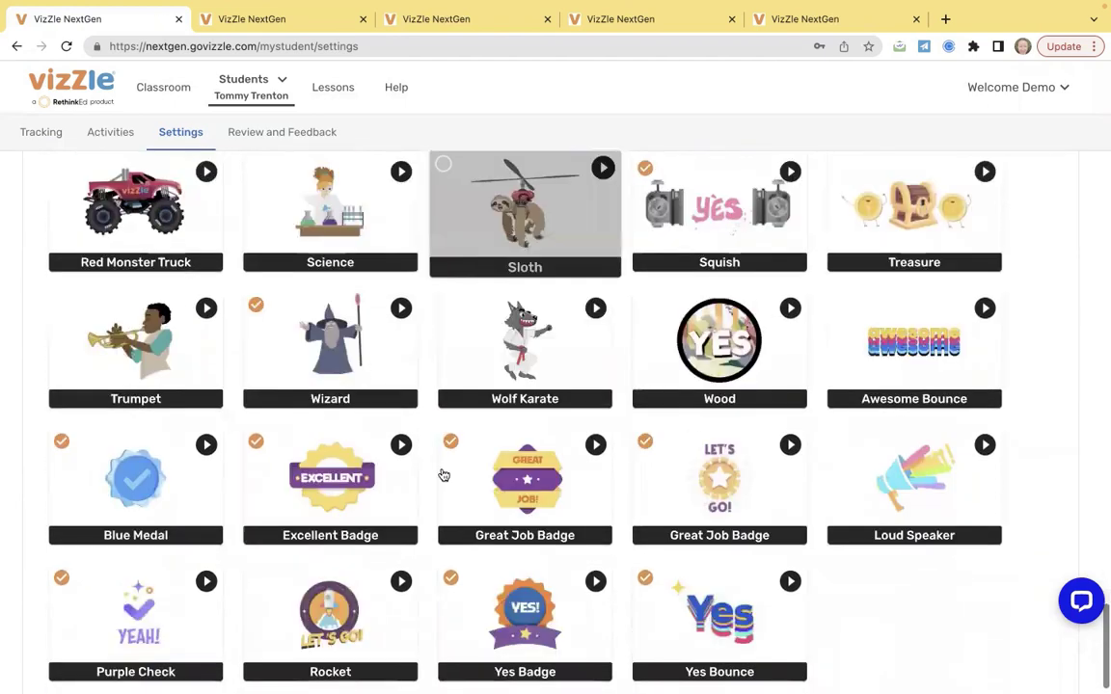
scroll(453, 487, down, 1)
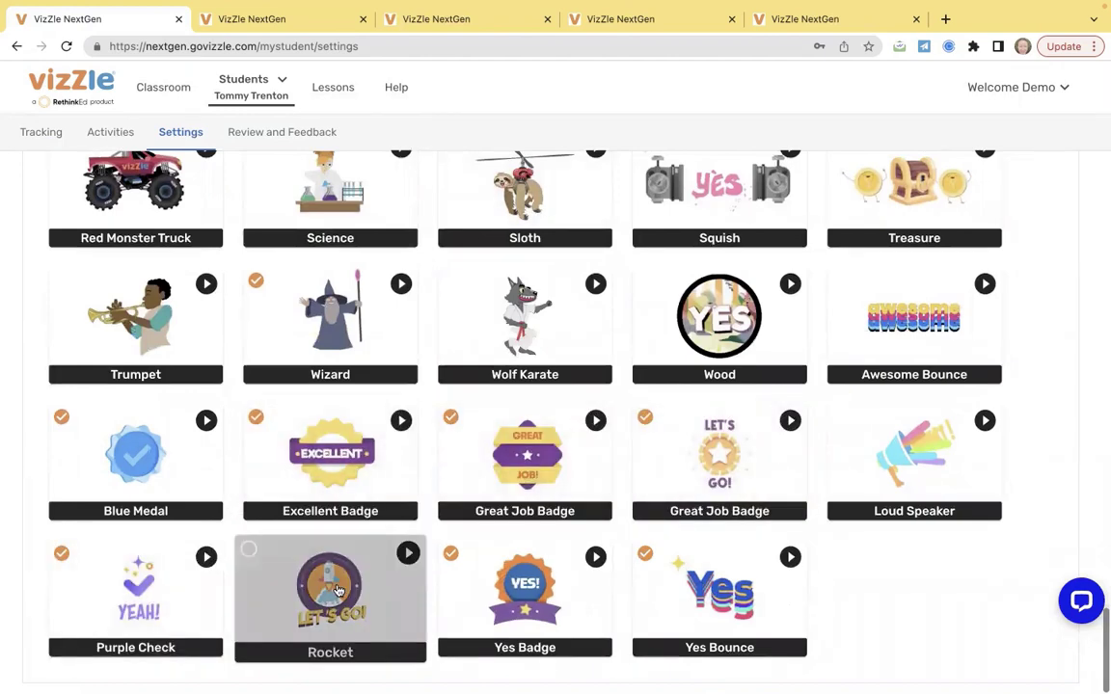
Set the student's play mode to Self-select.
scroll(278, 488, up, 15)
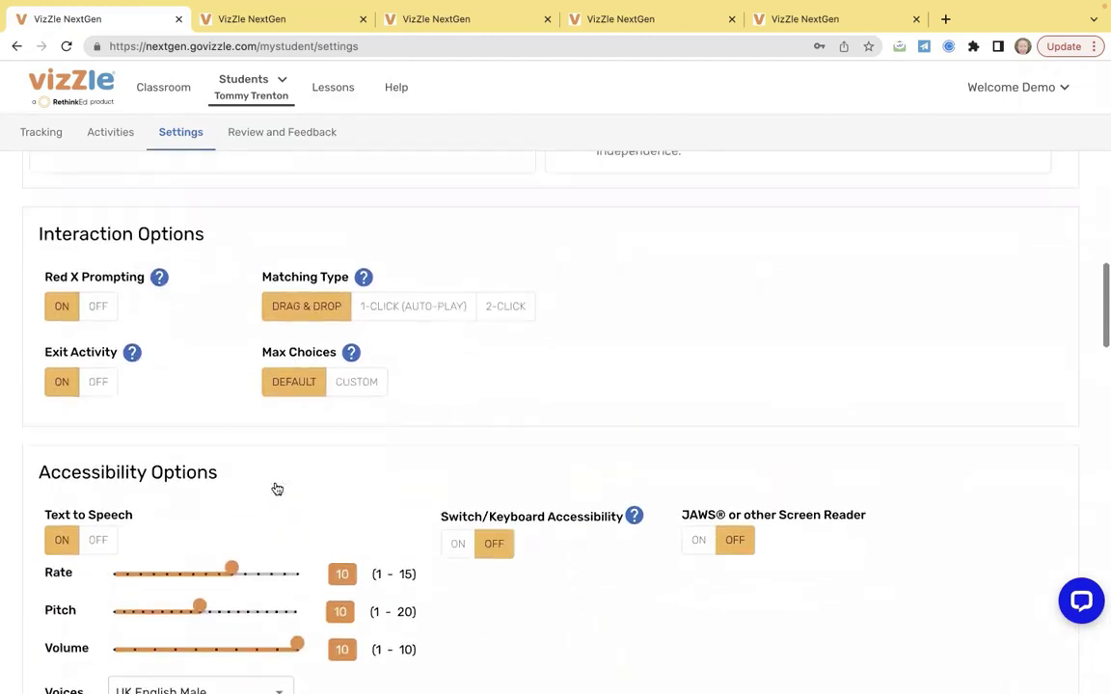
scroll(278, 489, up, 7)
scroll(213, 382, down, 4)
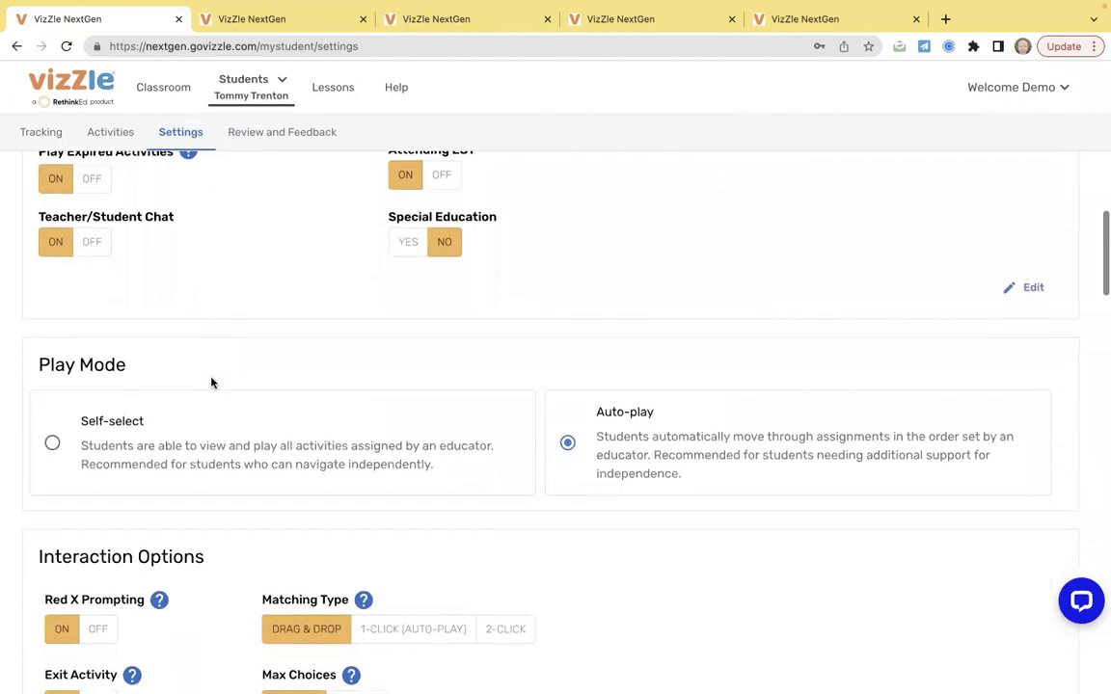
scroll(214, 383, down, 3)
click(89, 316)
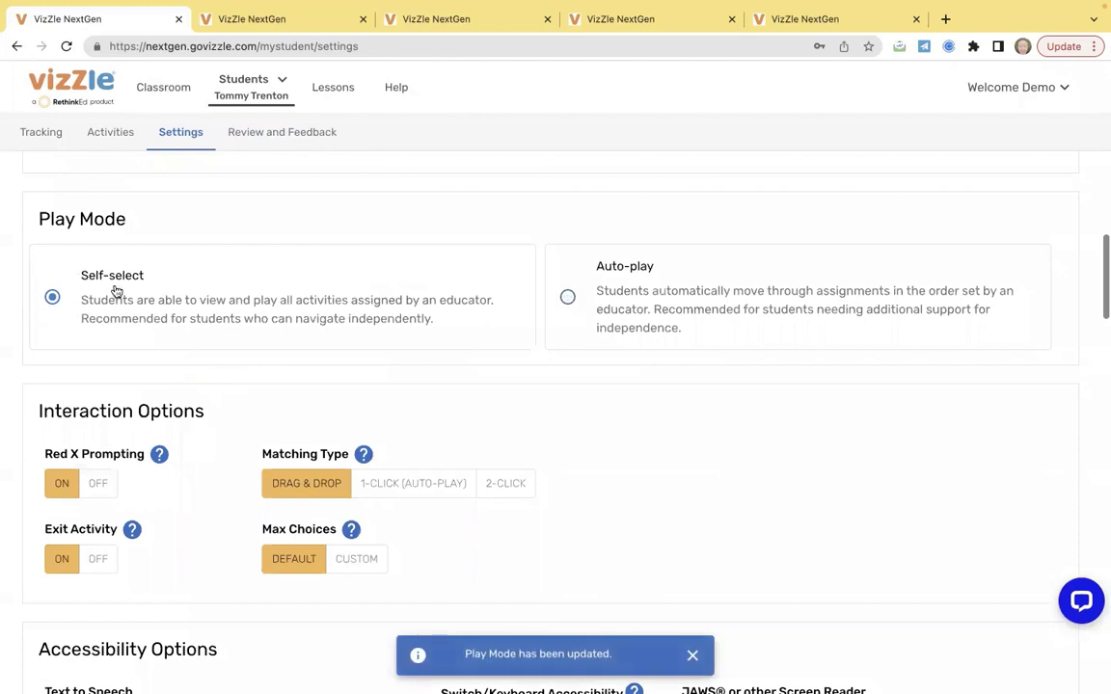
Log in to the student account in the second browser tab and view the current and late Math assignments.
click(214, 30)
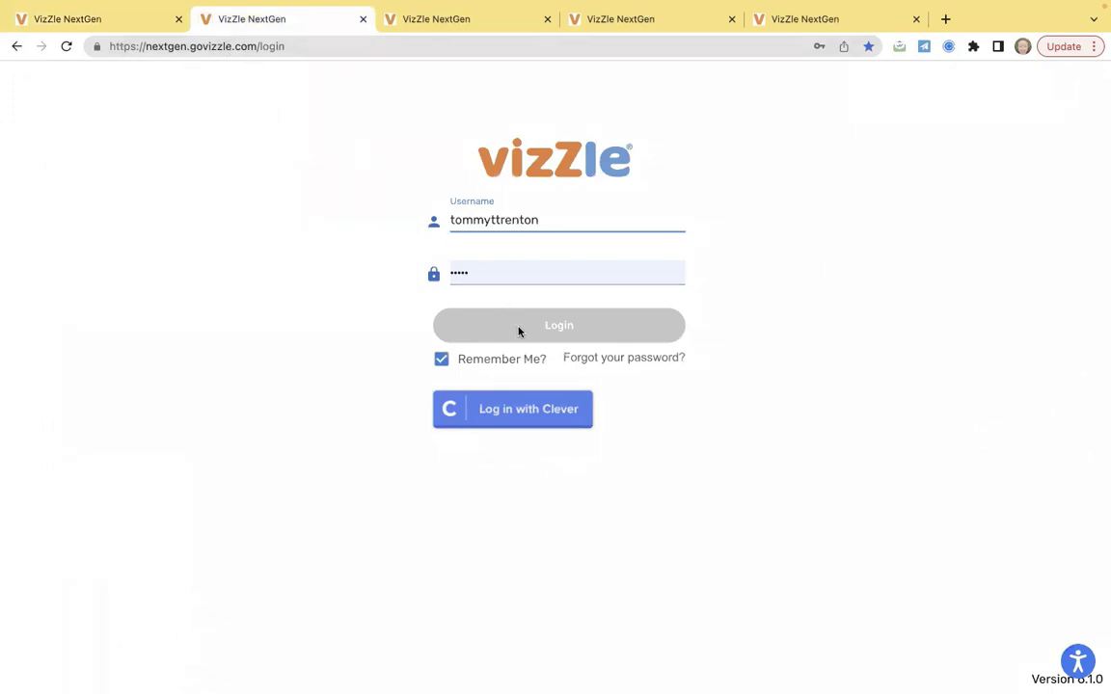
click(578, 330)
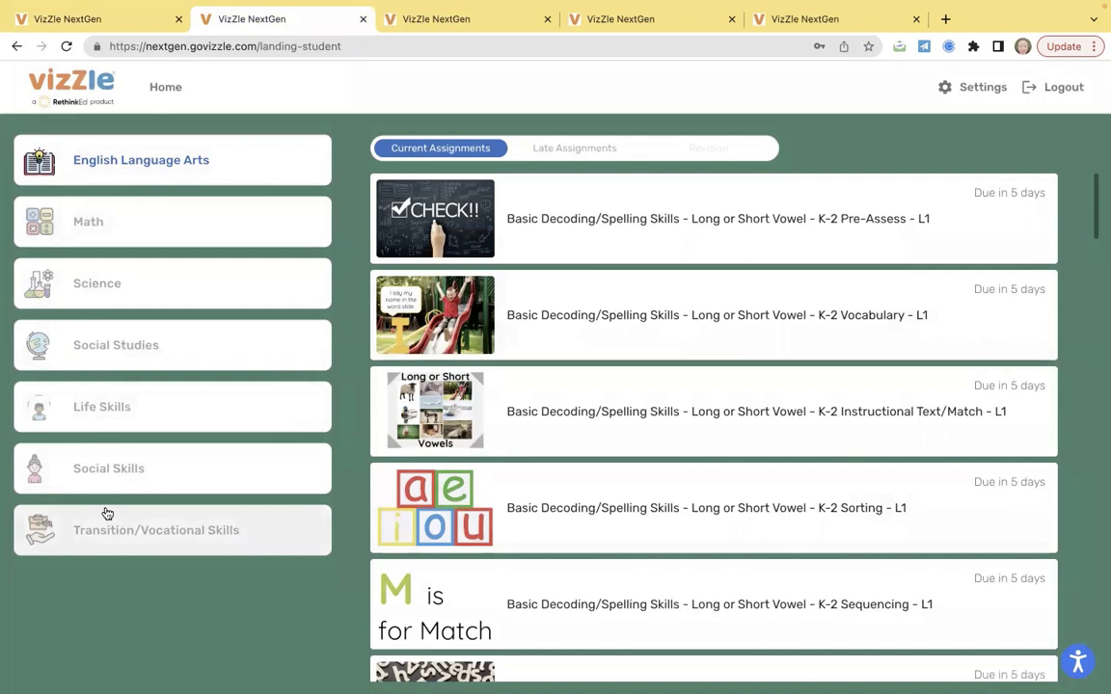
click(89, 220)
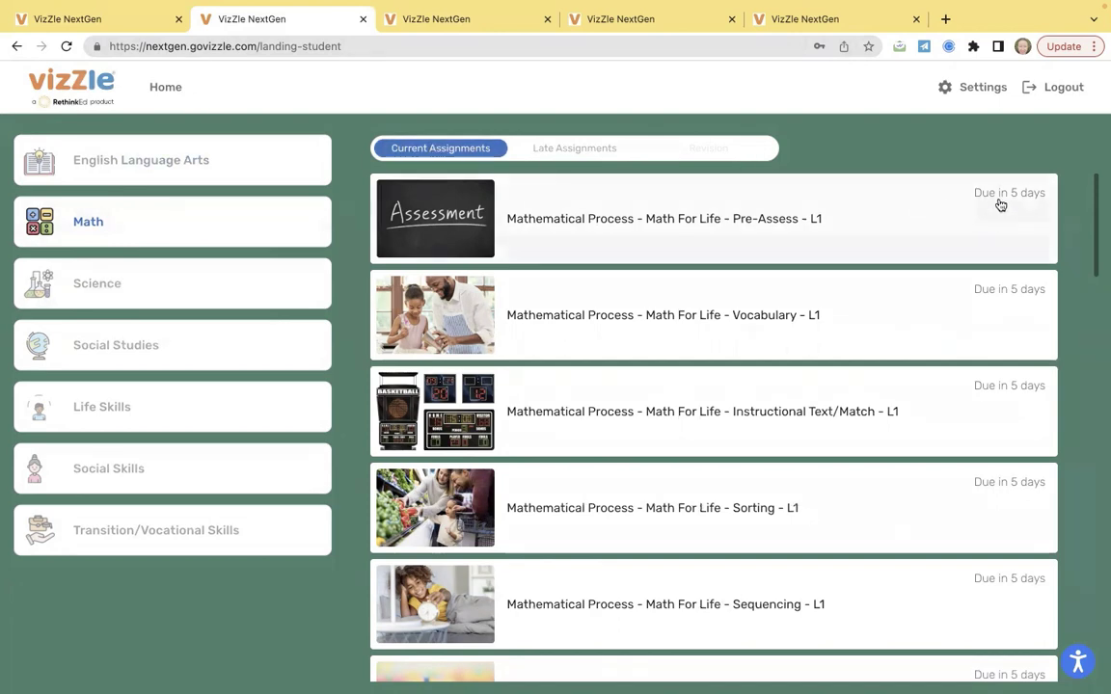
click(570, 153)
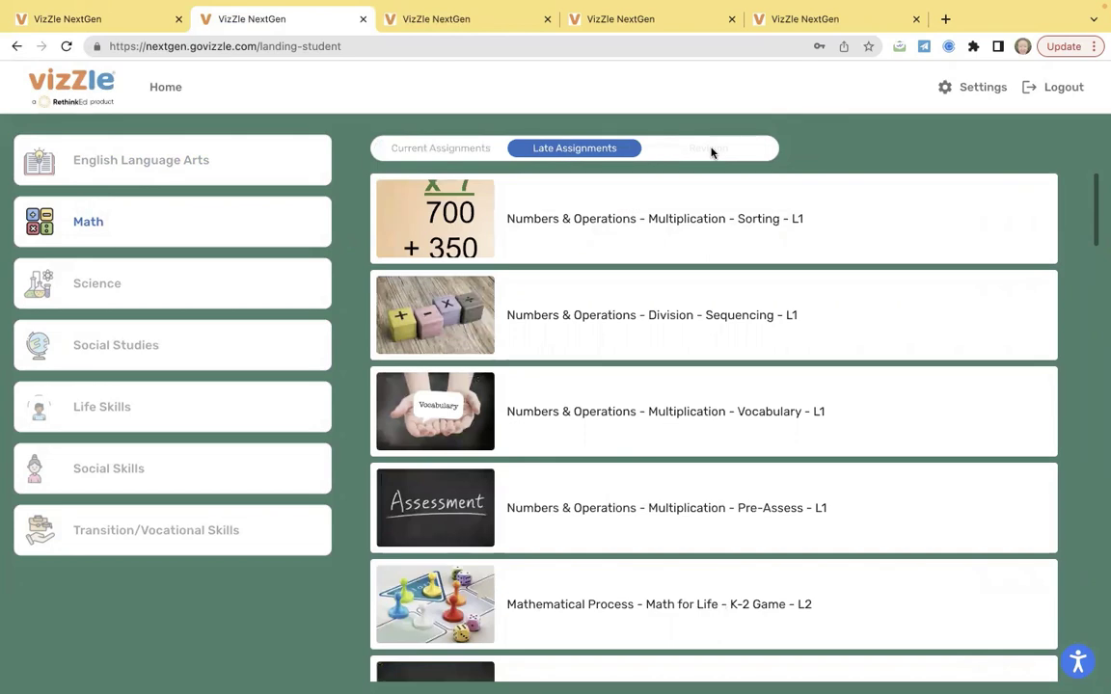
click(463, 155)
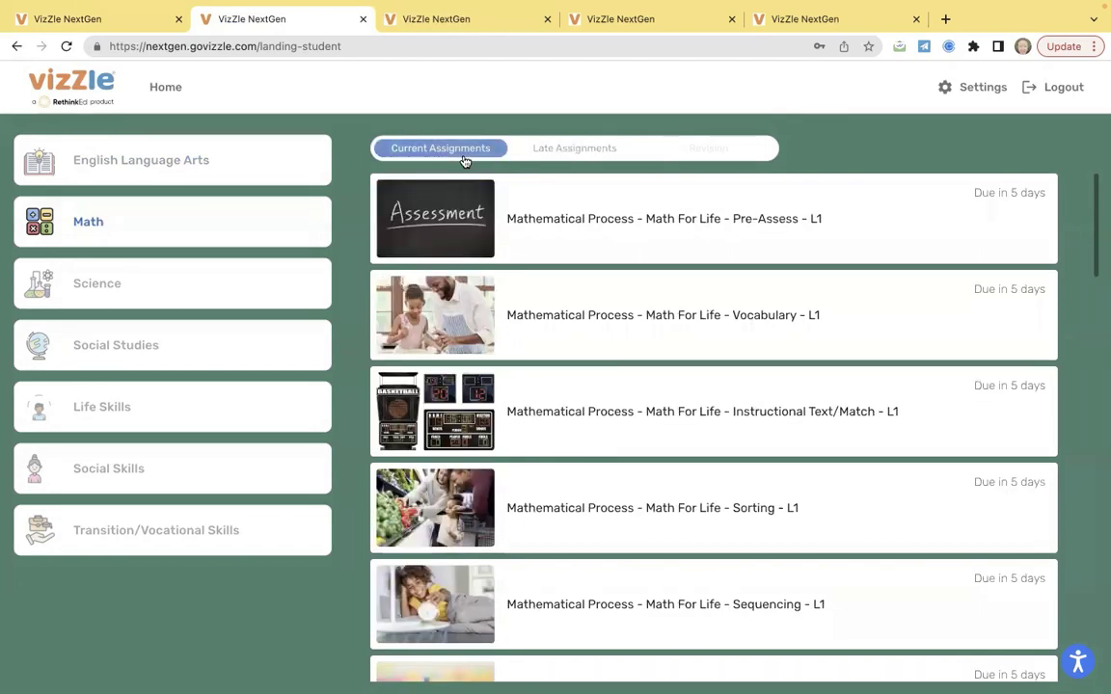
In the student's own settings, choose the Dragon theme and set the reinforcer style to Simple, then return to the assignments.
click(955, 92)
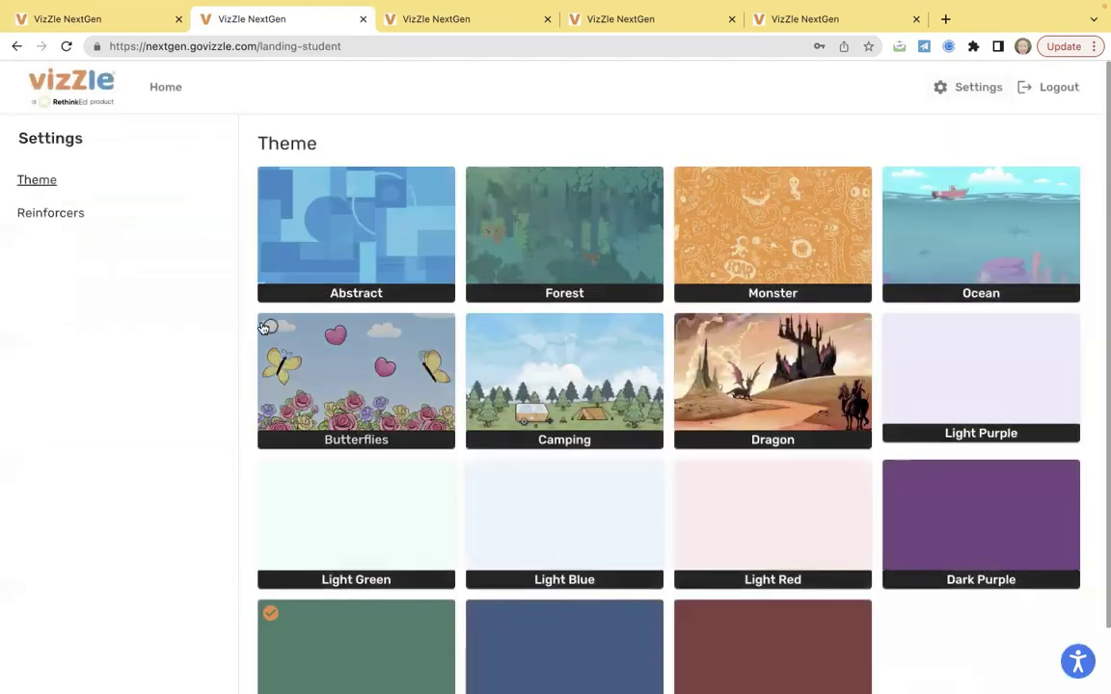
click(711, 368)
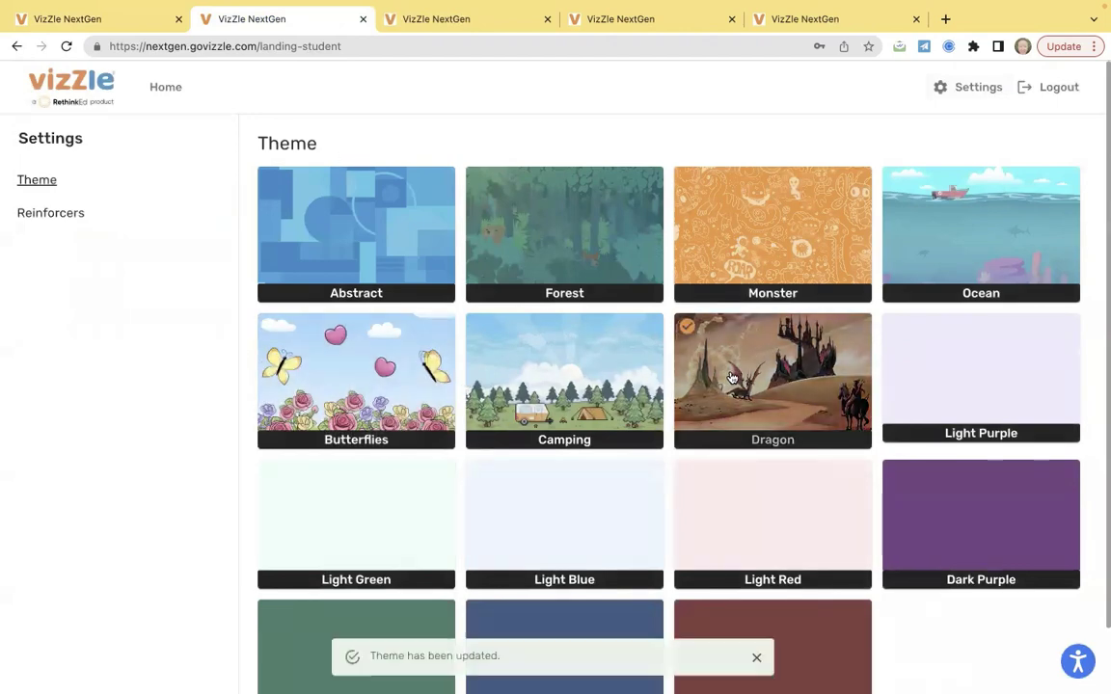
click(61, 218)
scroll(286, 372, down, 1)
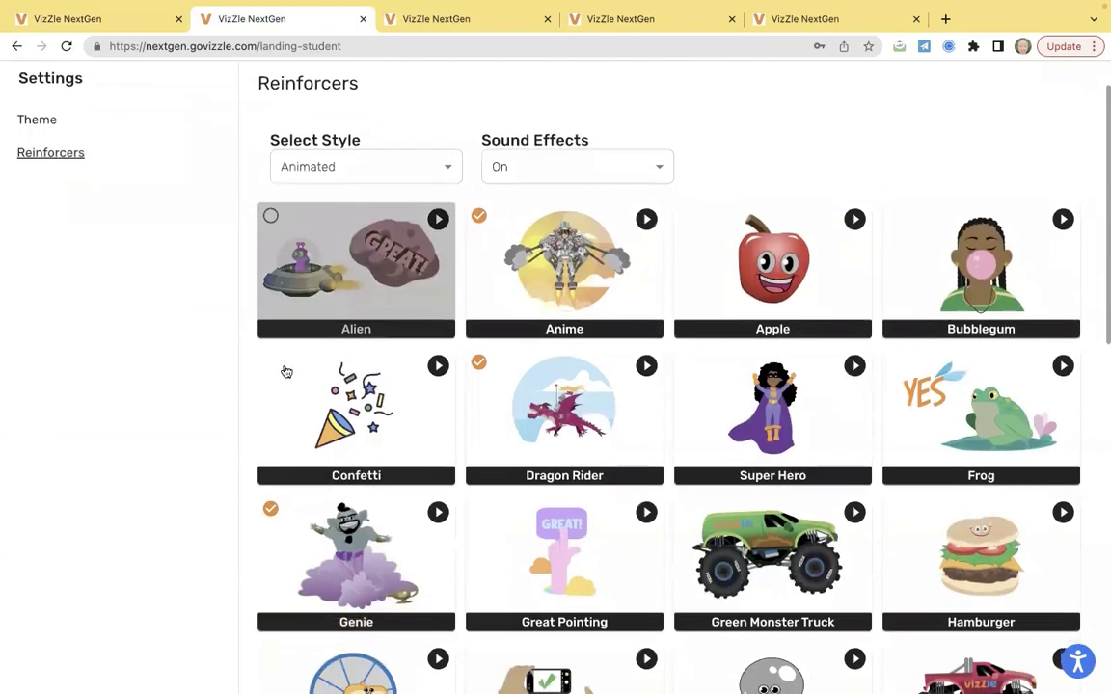
click(309, 174)
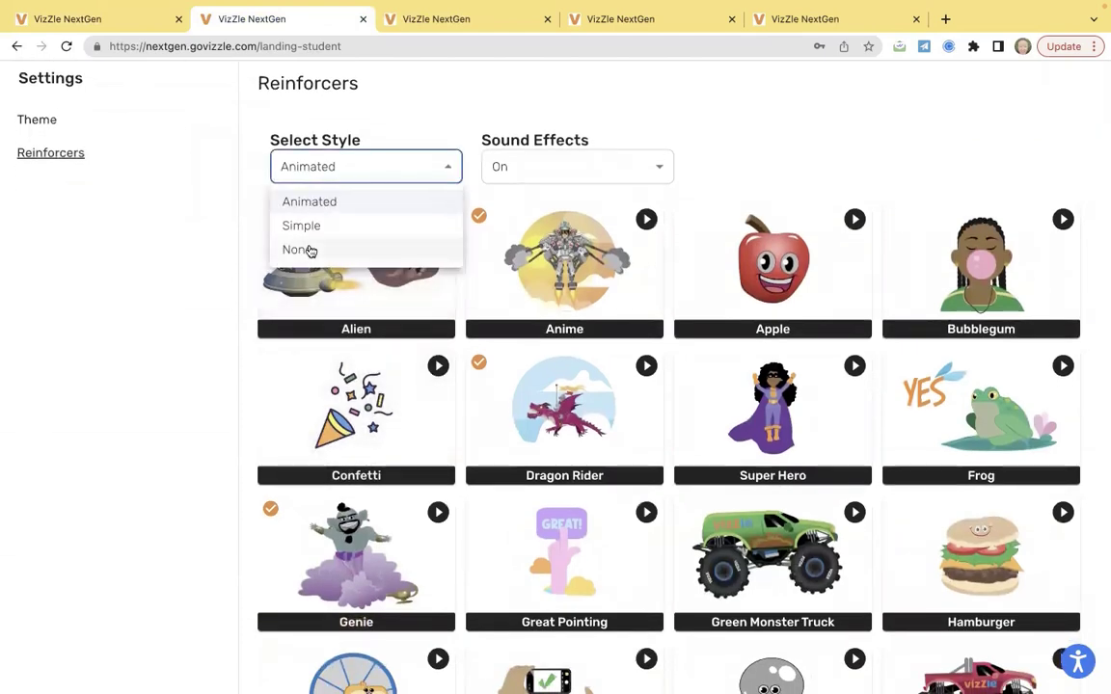
click(316, 226)
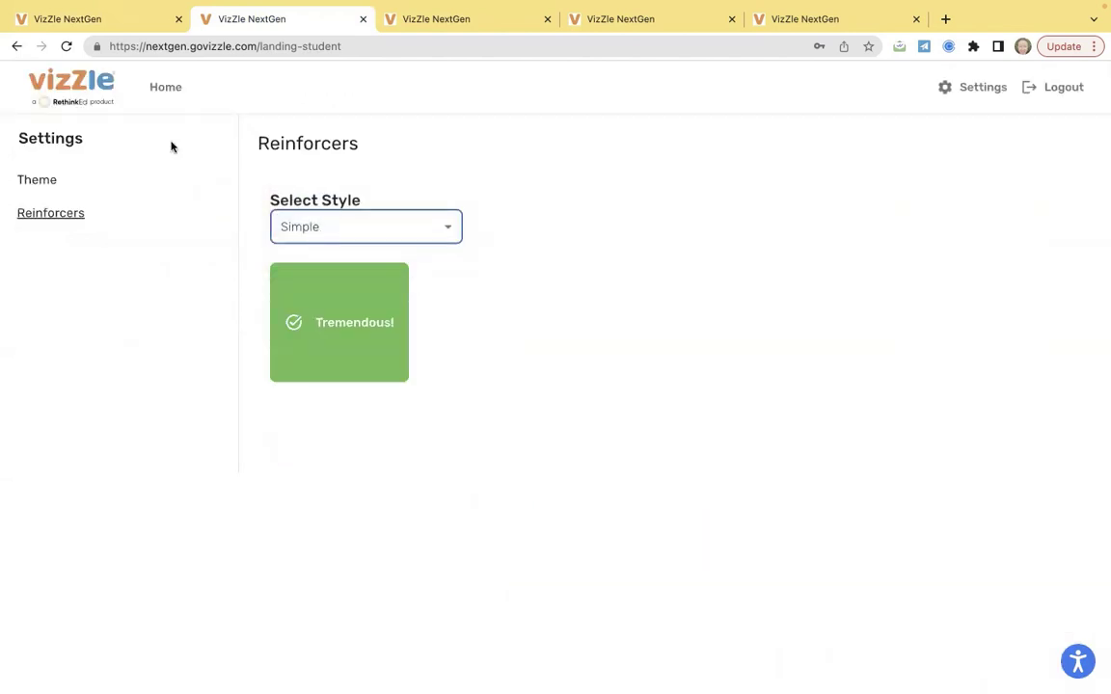
click(169, 92)
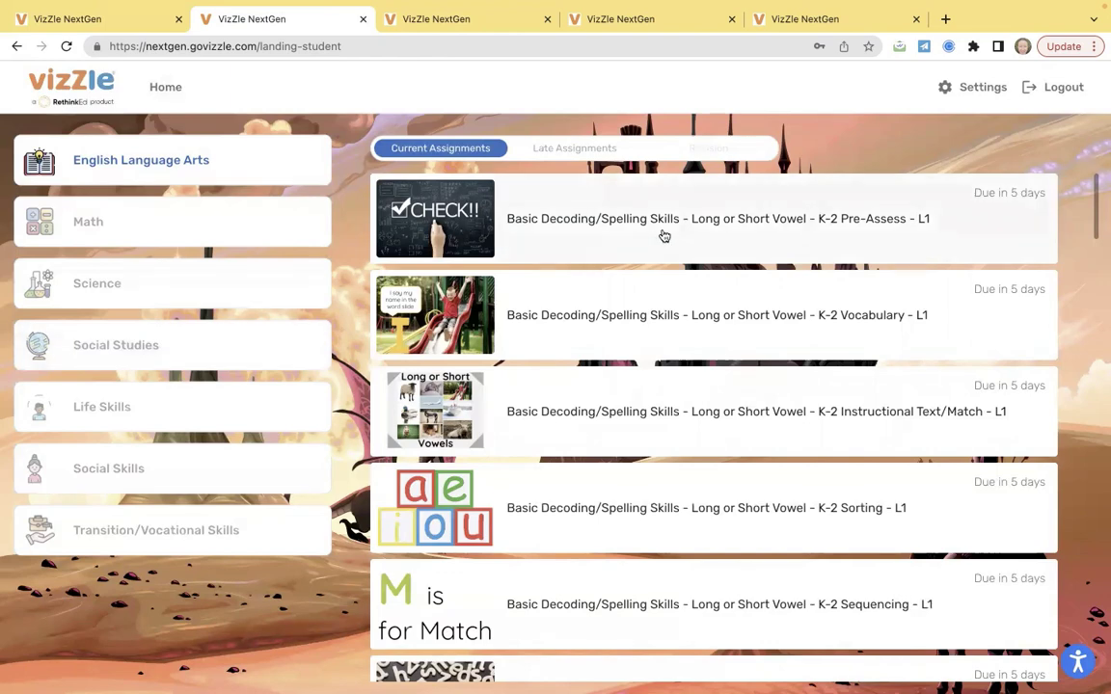
Open the Long or Short Vowel K-2 Vocabulary activity, advance to page 7, and match "vowels" to the question about a, e, i, o, and u.
click(647, 301)
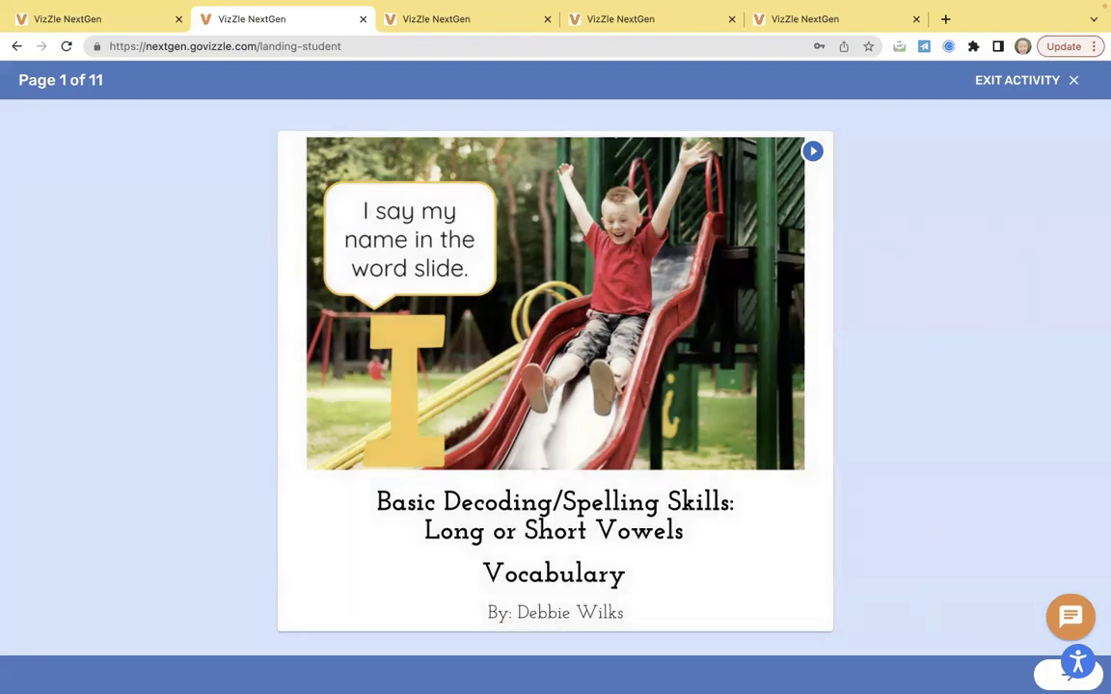
click(1068, 674)
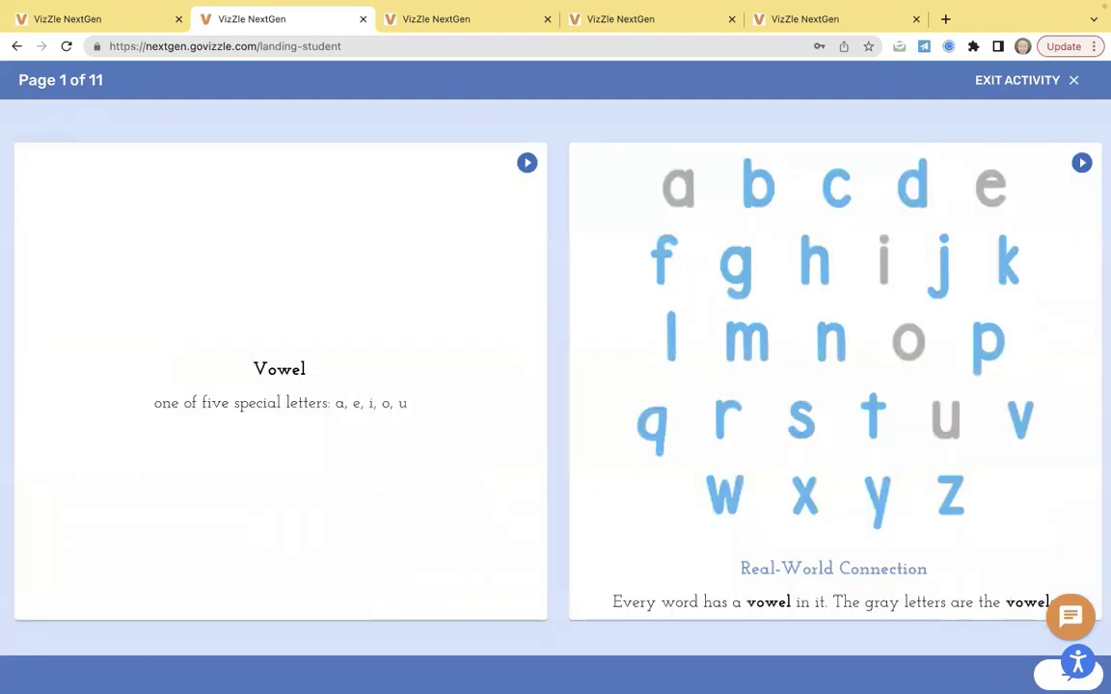
click(1069, 674)
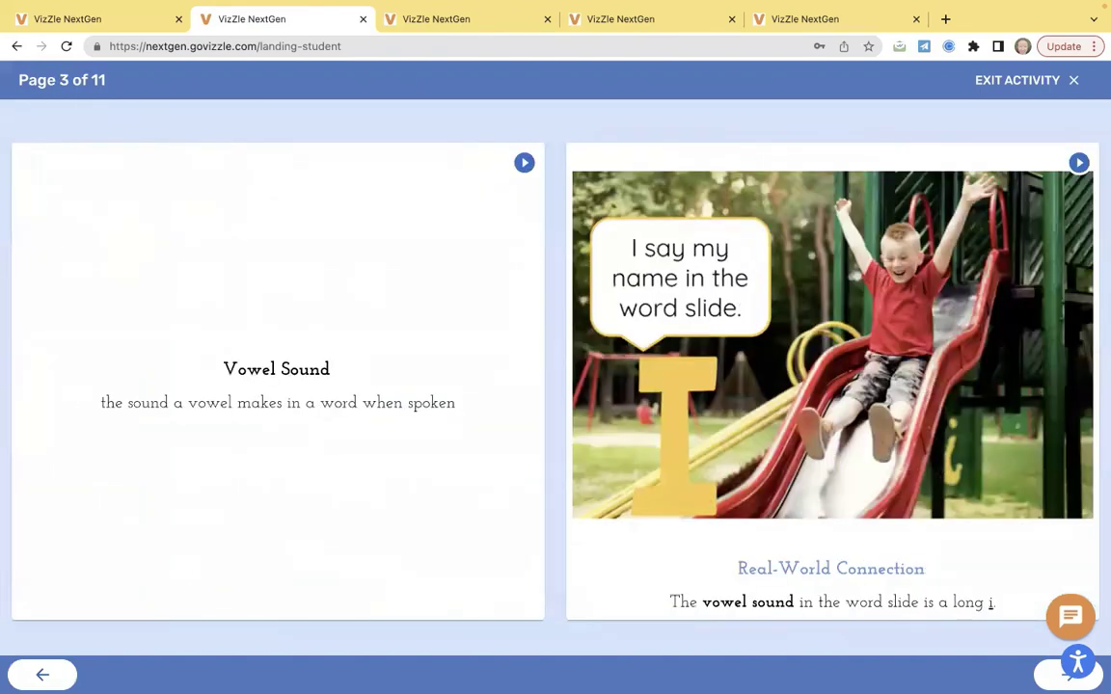
click(1068, 674)
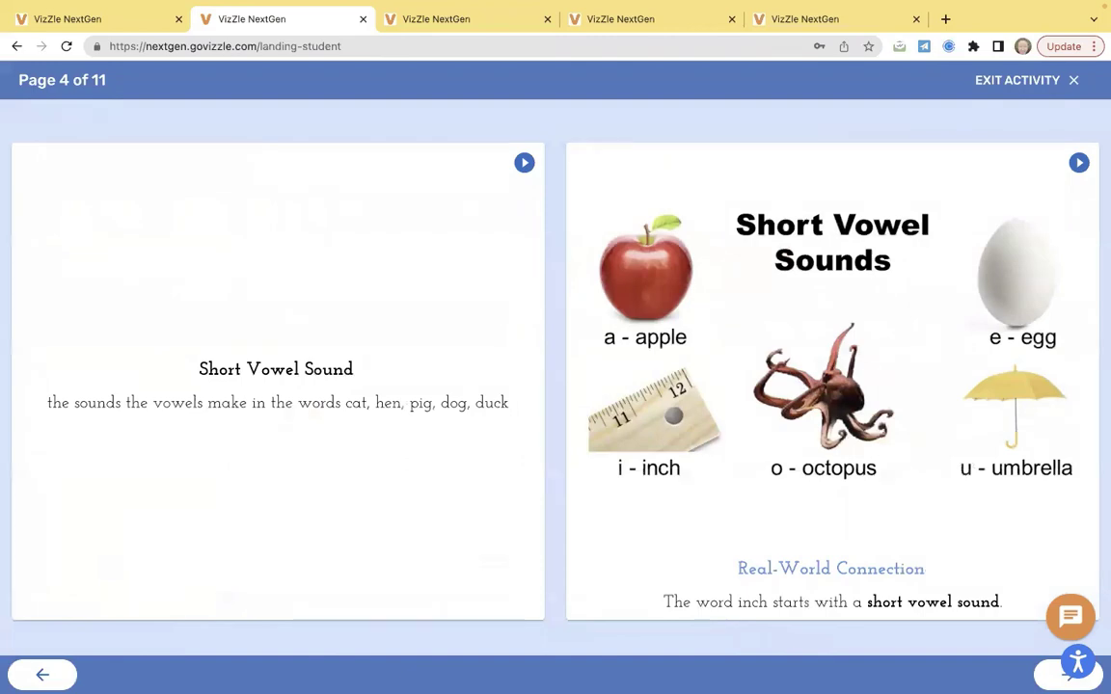
click(1068, 674)
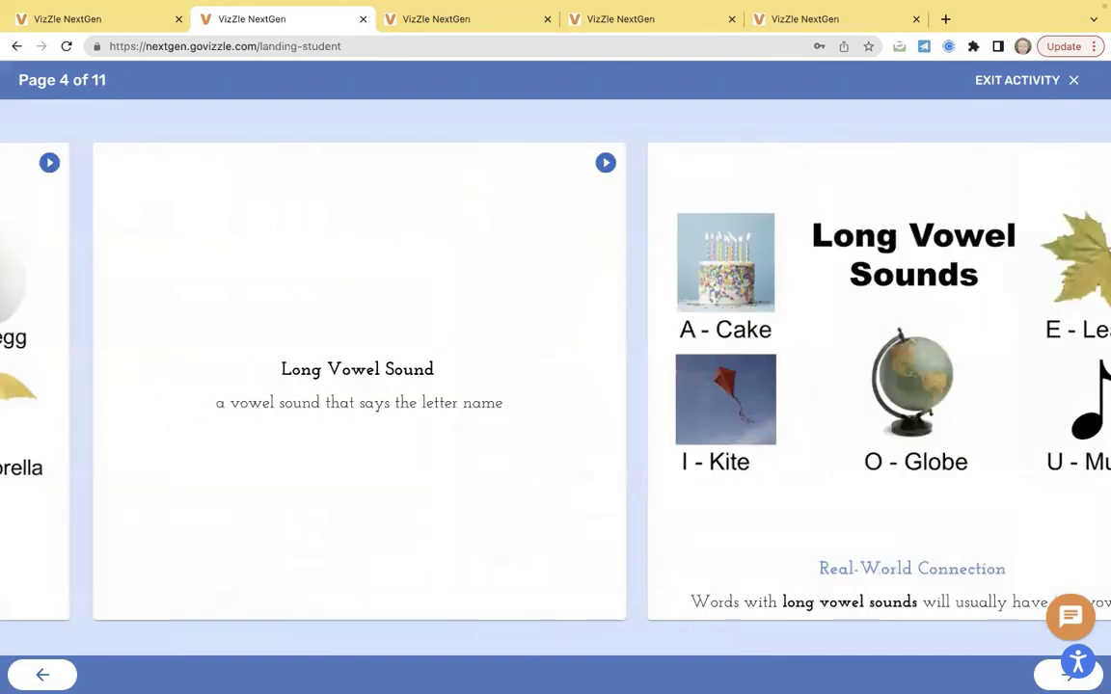
click(1068, 675)
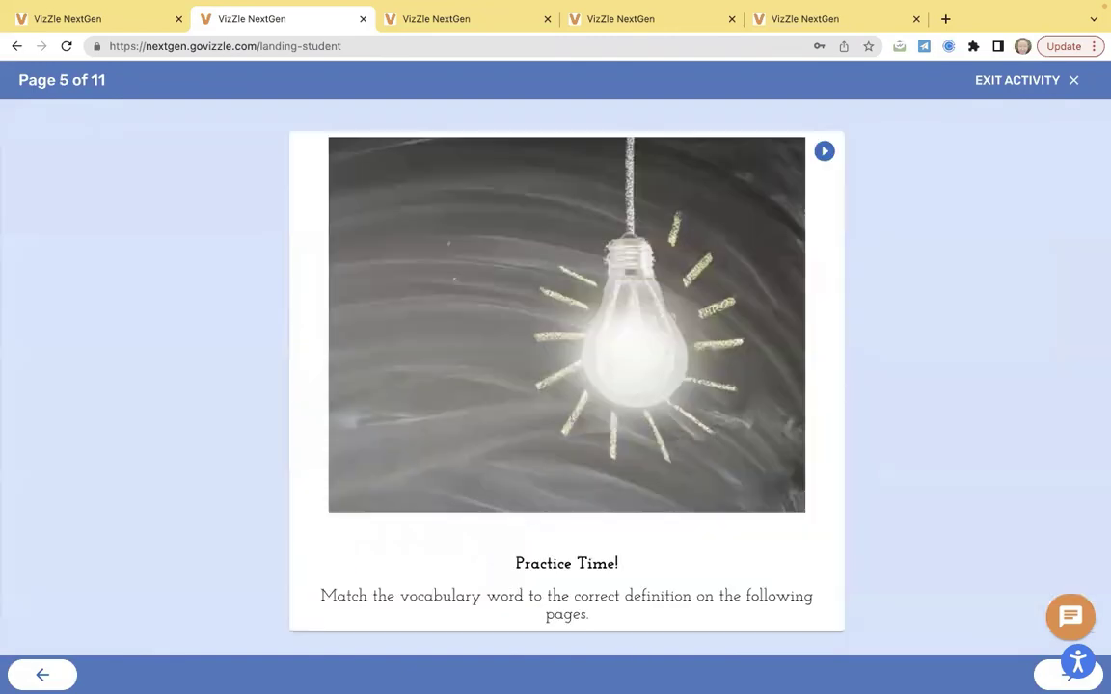
click(1068, 674)
click(1068, 674)
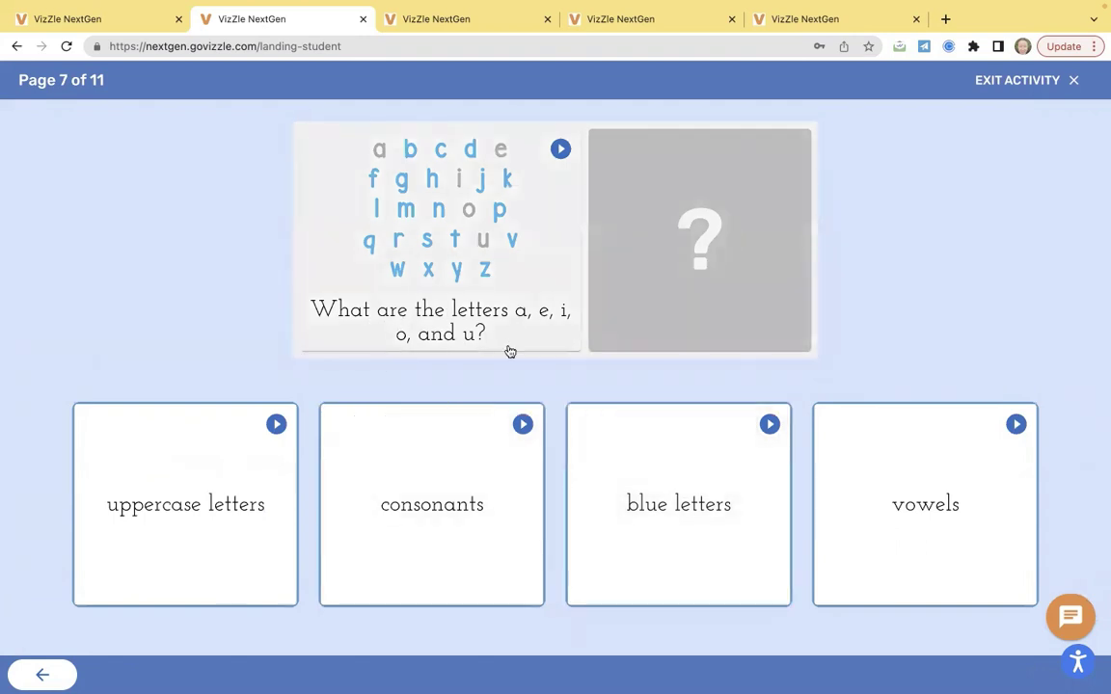
drag(958, 465, 724, 217)
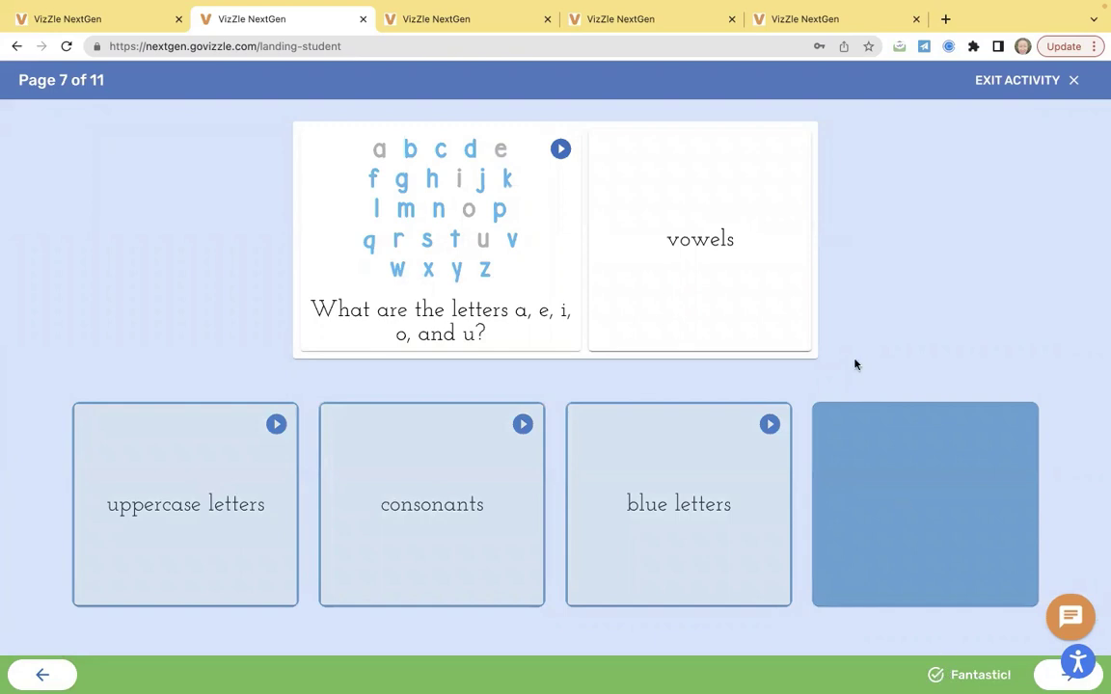
Back in the teacher's view of the student settings, set the play mode to Auto-play and the matching type to 1-Click (Auto-Play).
click(100, 26)
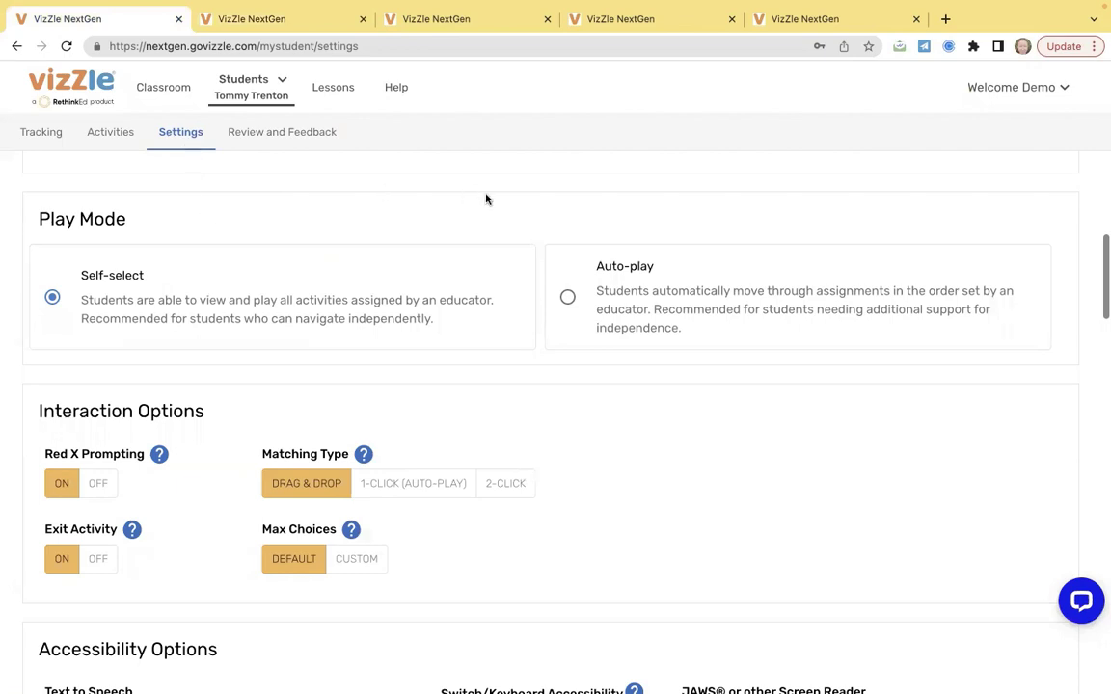
click(568, 297)
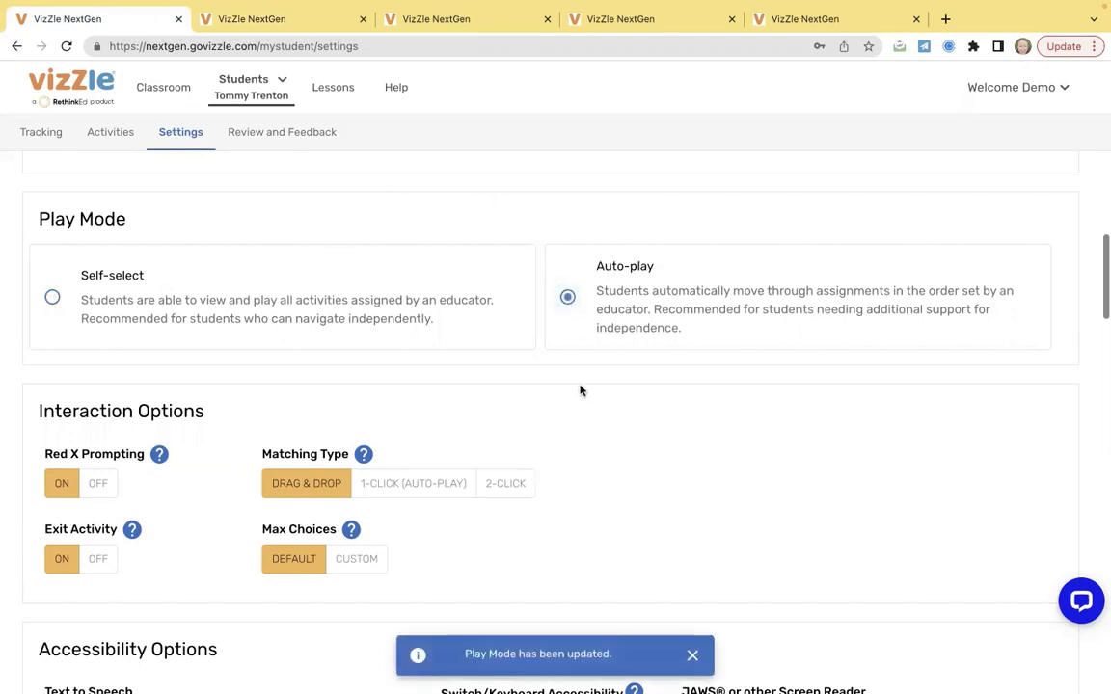
scroll(528, 402, down, 2)
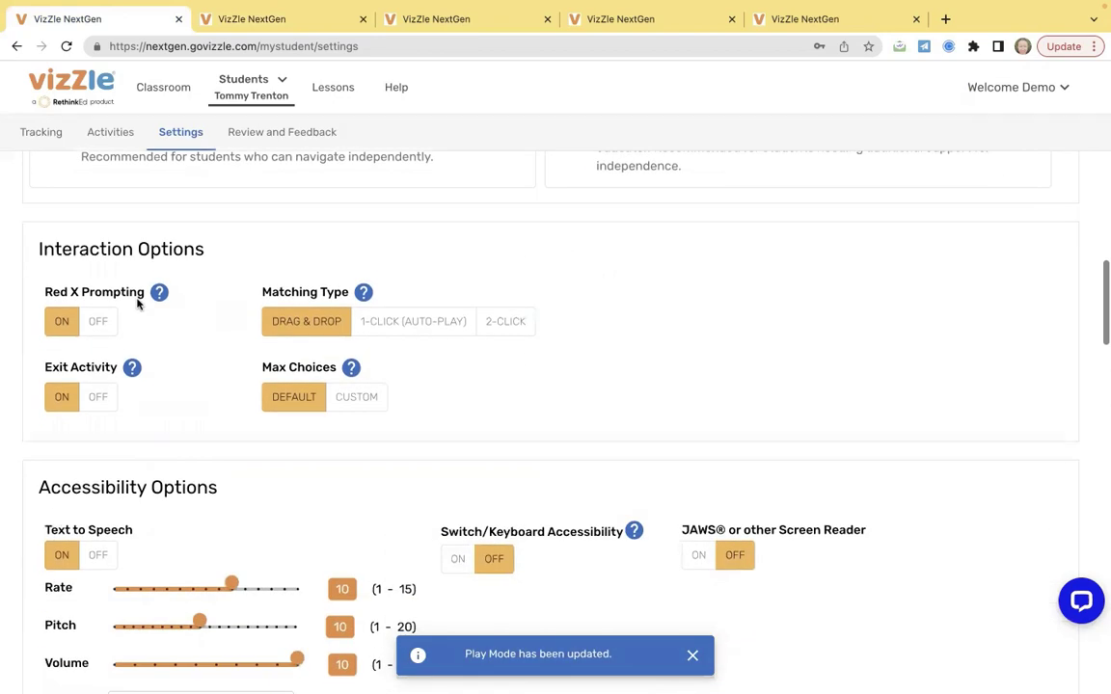
click(439, 326)
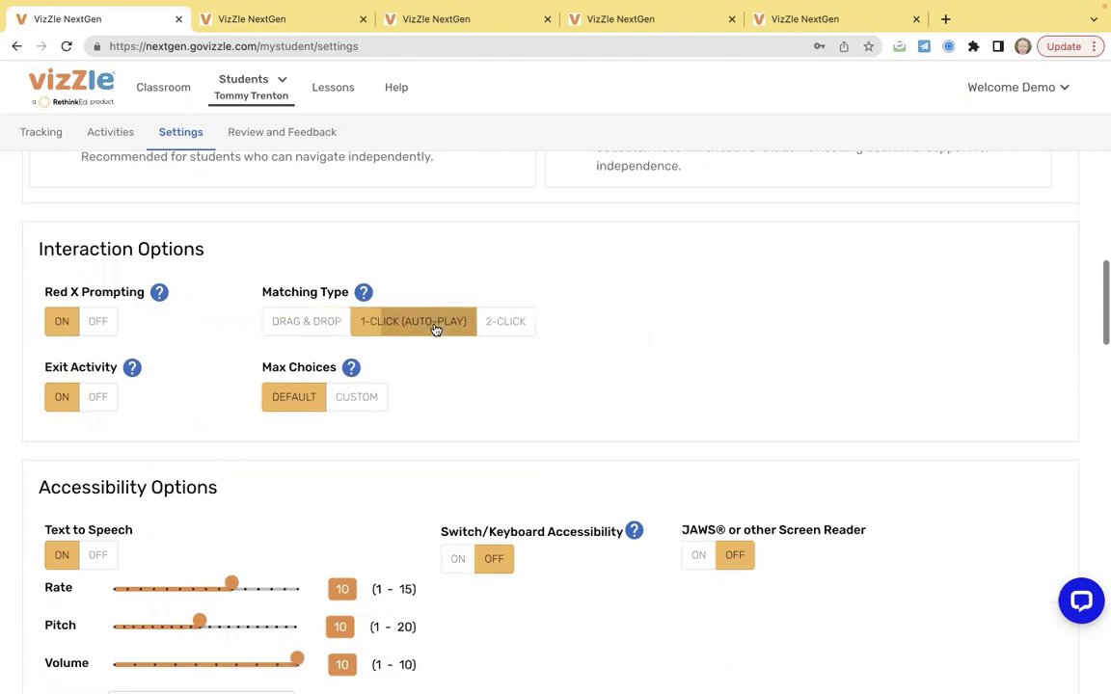
Set the student's theme to Butterflies in the teacher's settings page.
scroll(416, 349, down, 3)
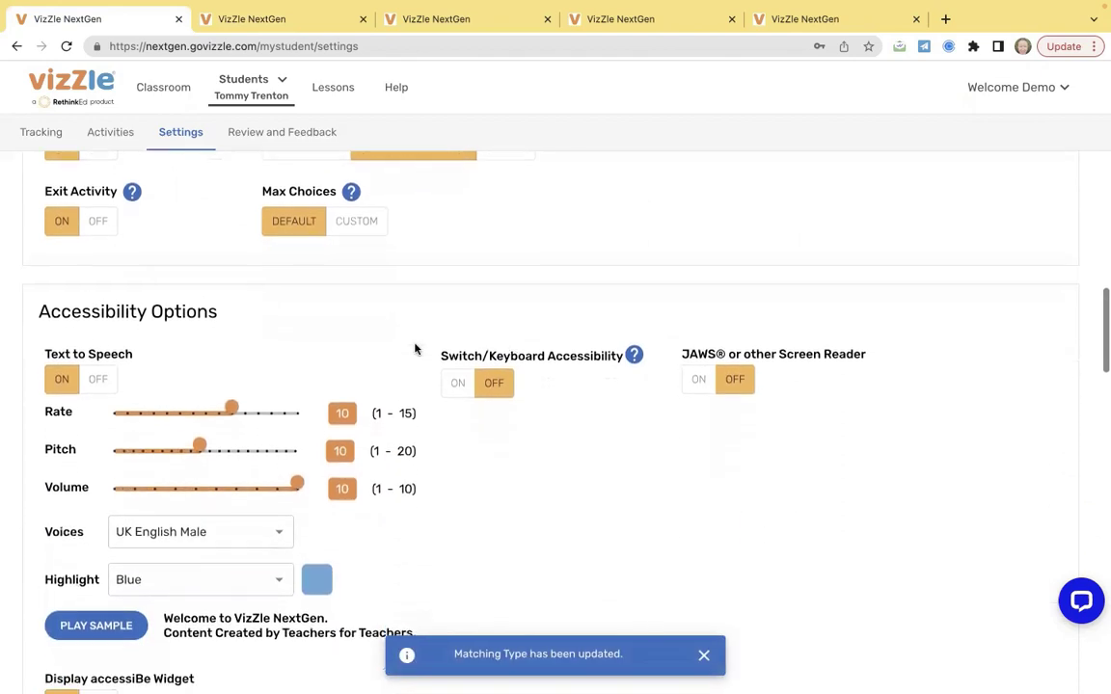
scroll(126, 396, down, 2)
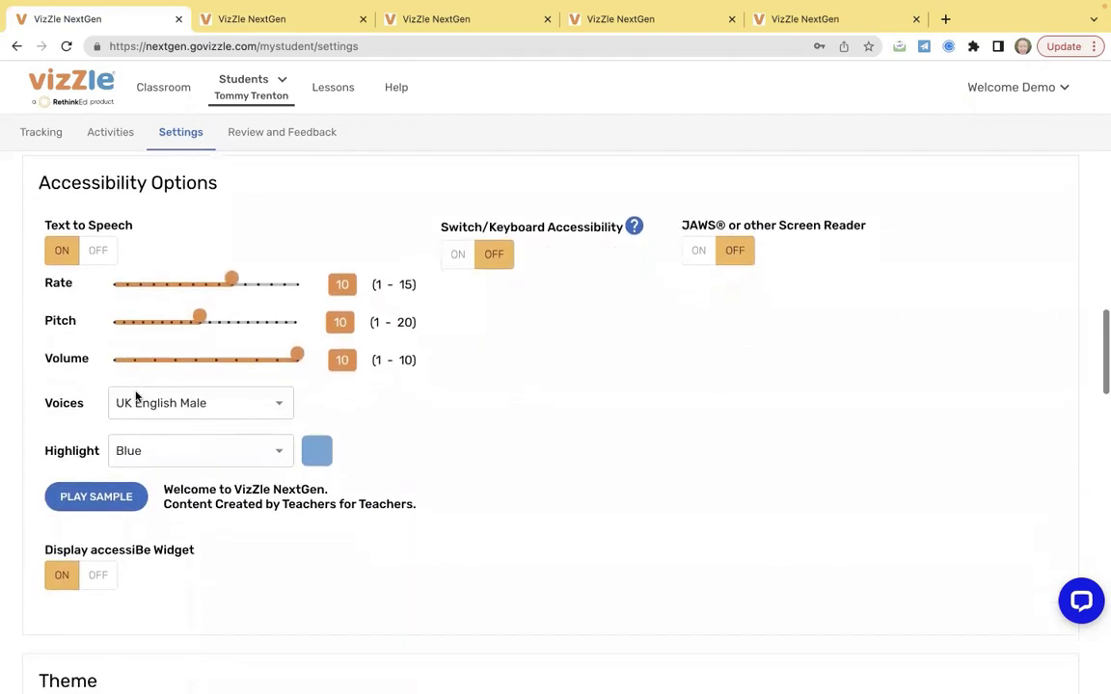
scroll(241, 434, down, 6)
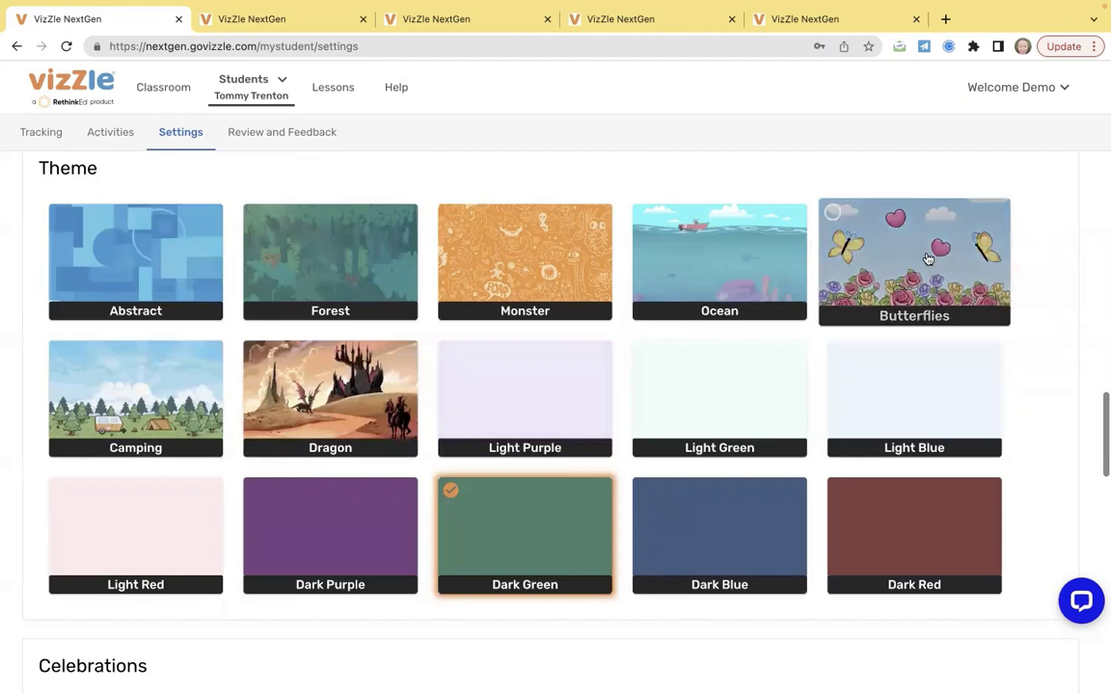
click(878, 262)
Set the student's celebration style to Interactive.
scroll(550, 453, down, 5)
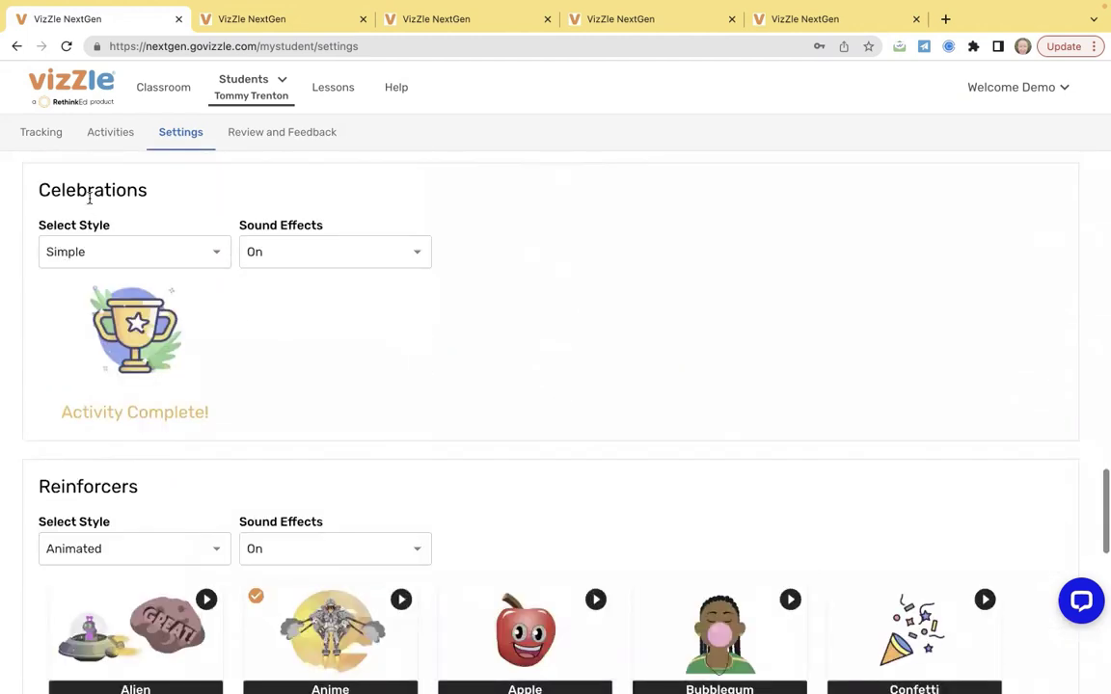
click(88, 260)
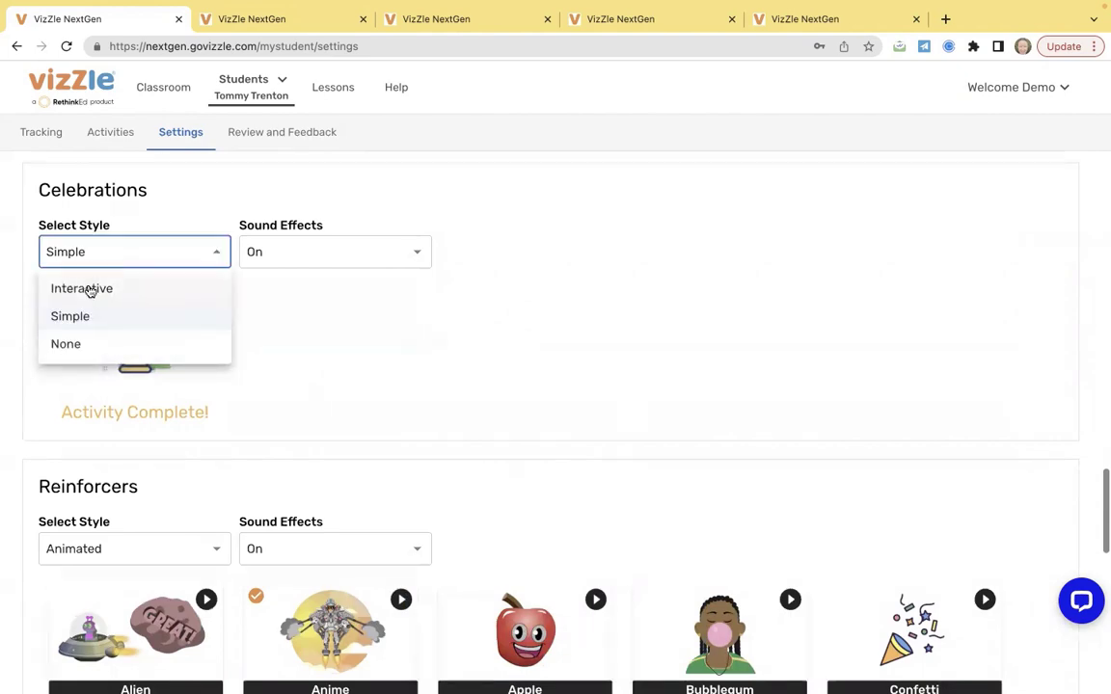
click(89, 291)
scroll(145, 386, down, 8)
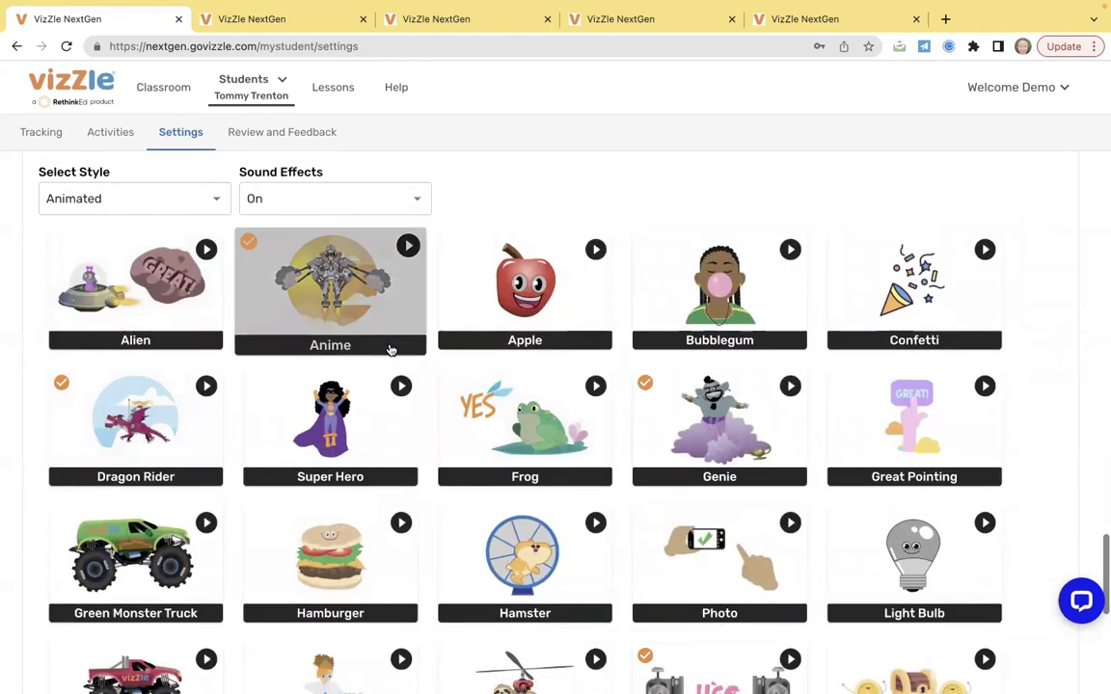
Open nextgen.govizzle.com in a new browser tab and log in with the student's pre-filled credentials.
click(945, 18)
text(nextgen.govizzle.com)
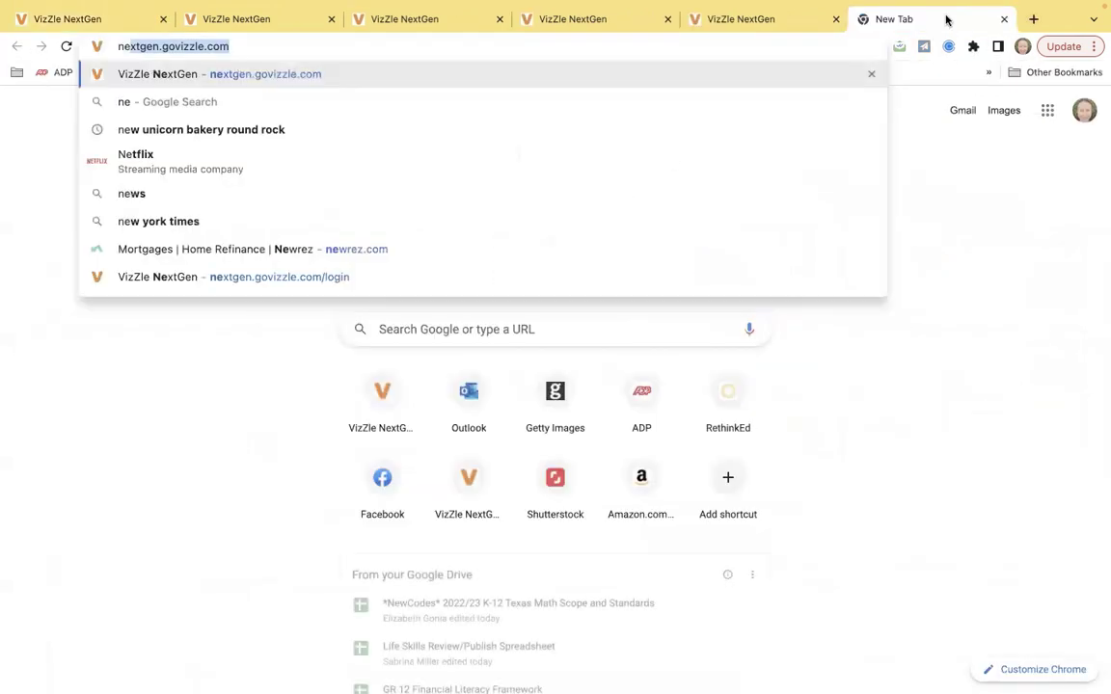
key(Return)
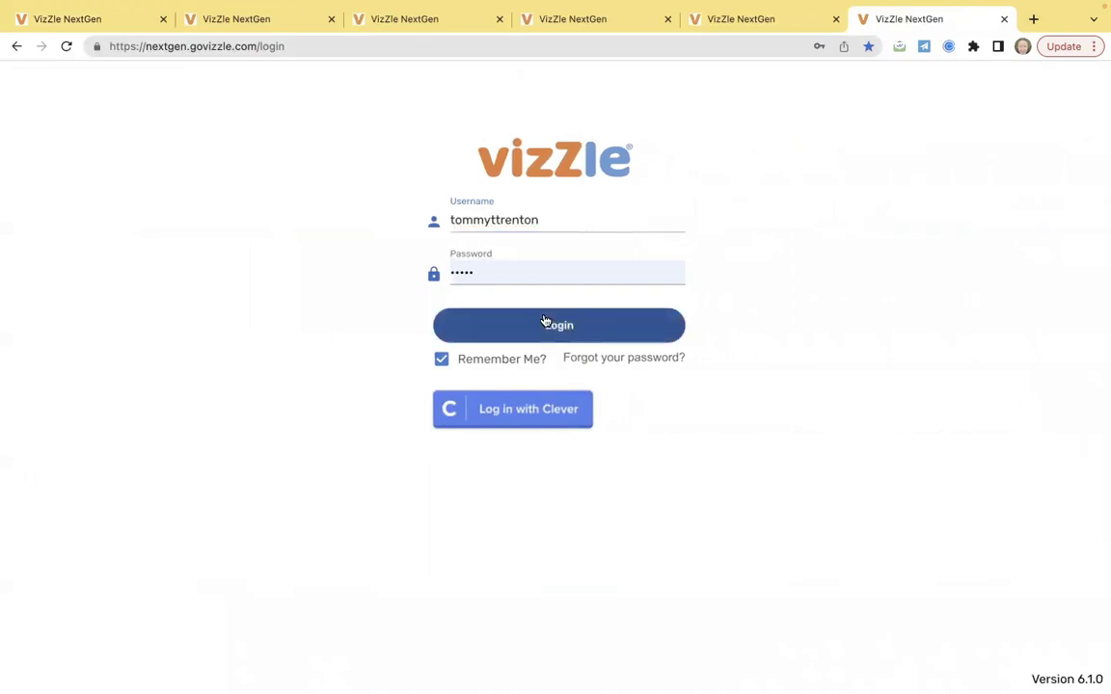
click(544, 322)
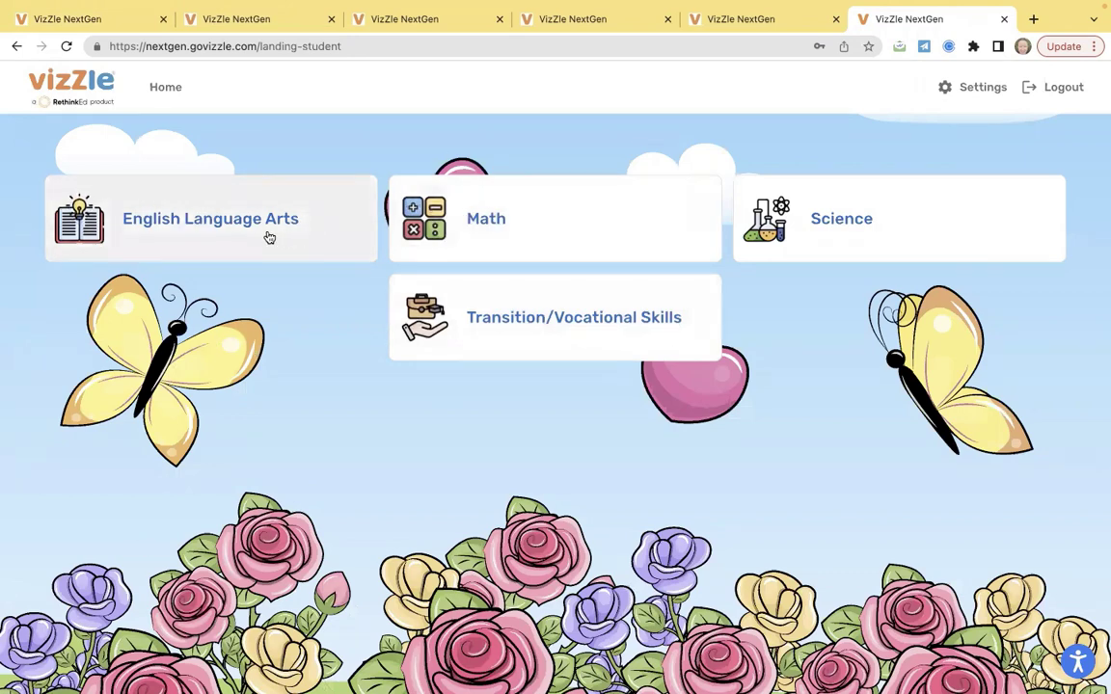
Auto-play the student's Math assignment, advance past the title page, and answer "What is everyday life?" with "things people do each day".
click(488, 204)
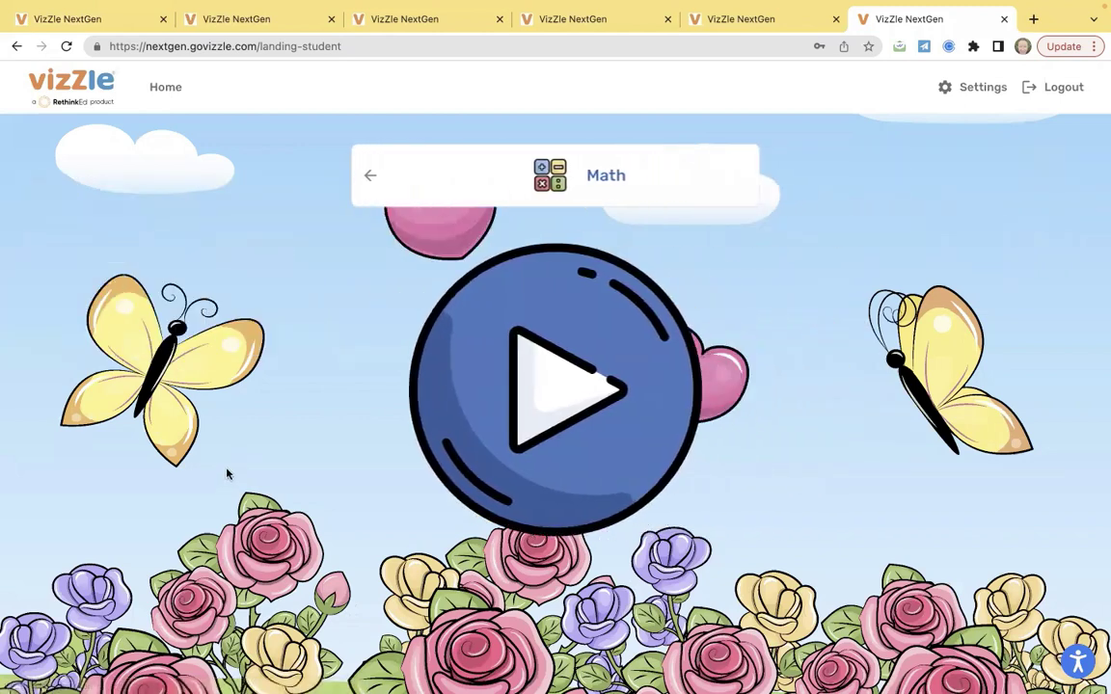
click(515, 391)
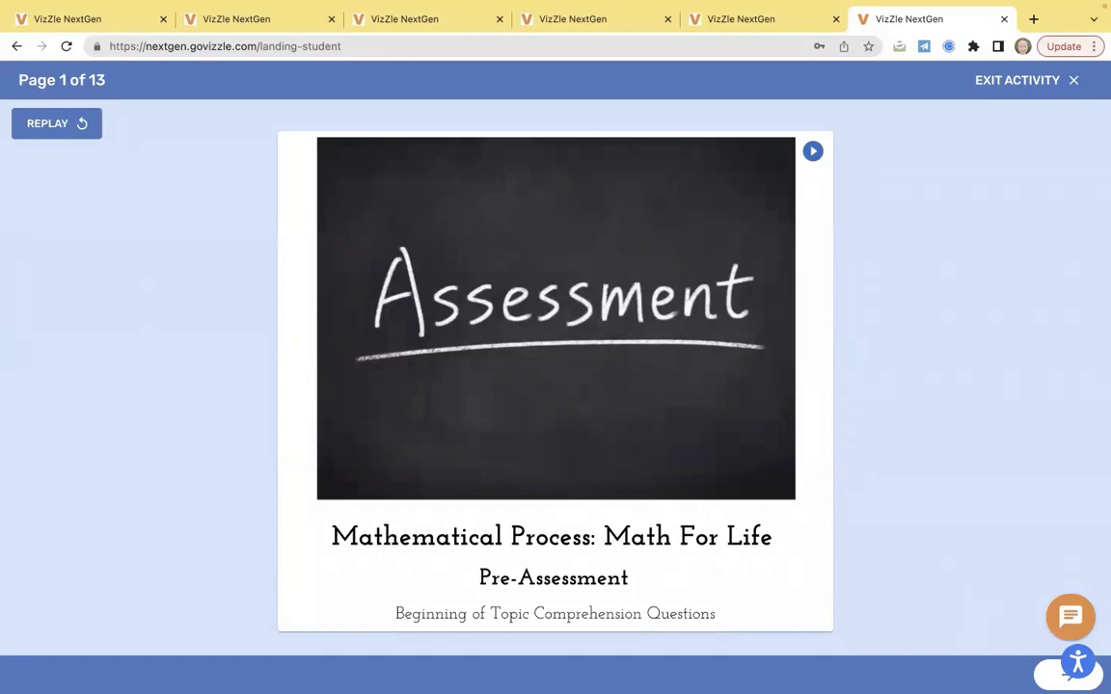
click(1044, 678)
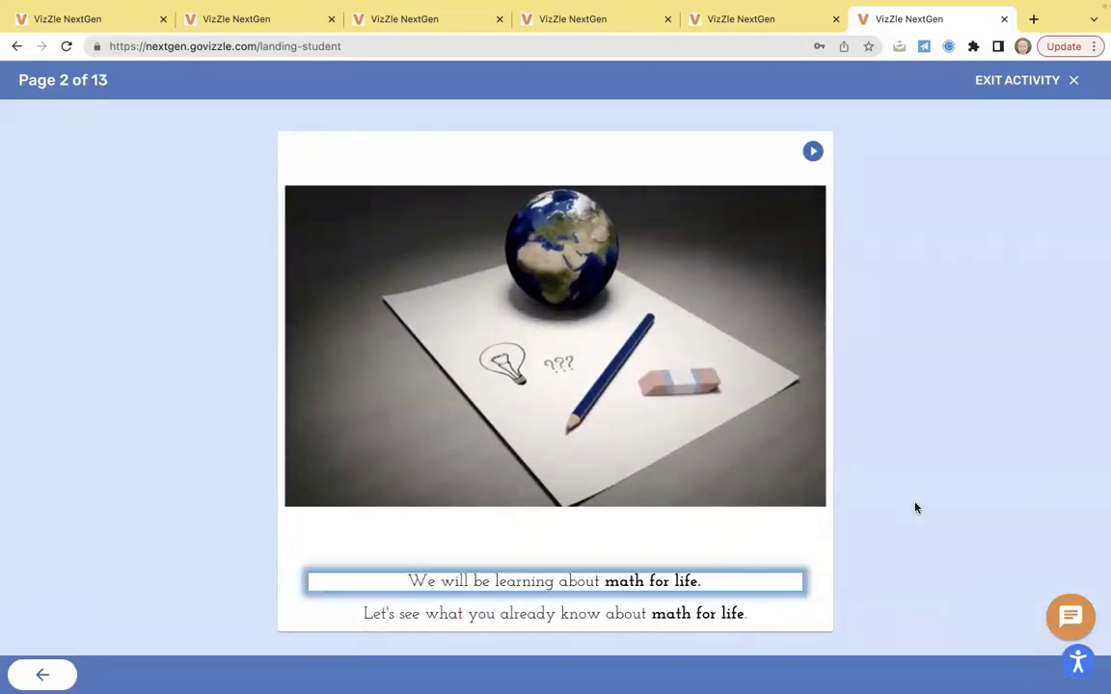
key(F12)
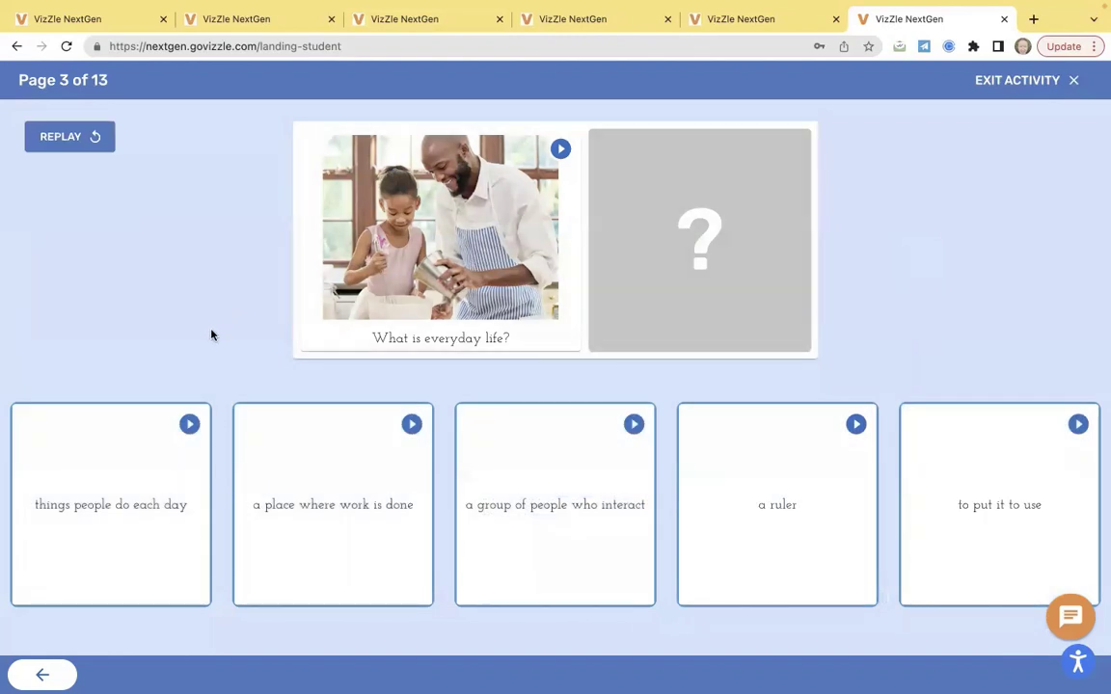
click(167, 508)
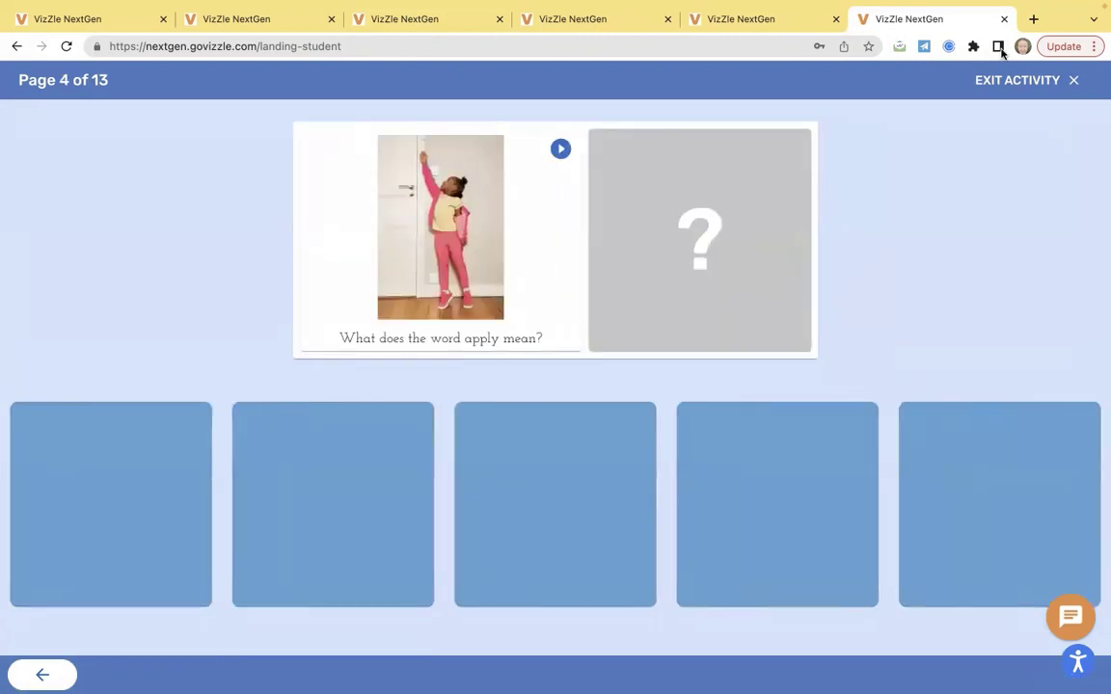
Close the student's browser tab and open the class-wide Student Settings page in the teacher's Classroom area.
click(1003, 19)
click(1004, 19)
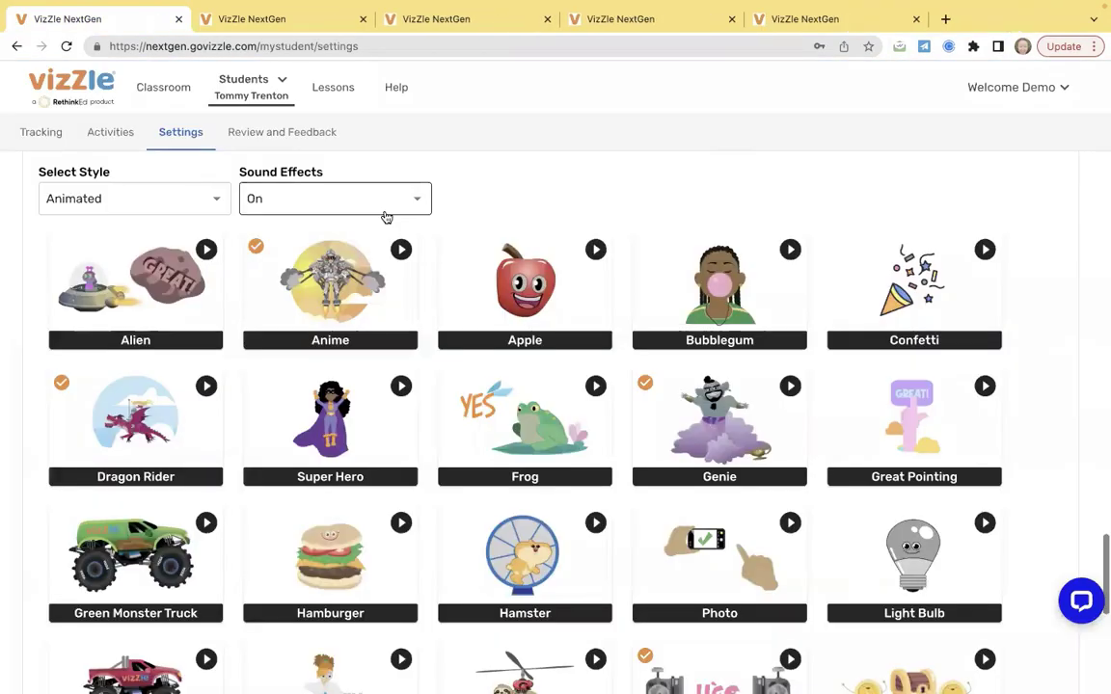
scroll(386, 218, up, 15)
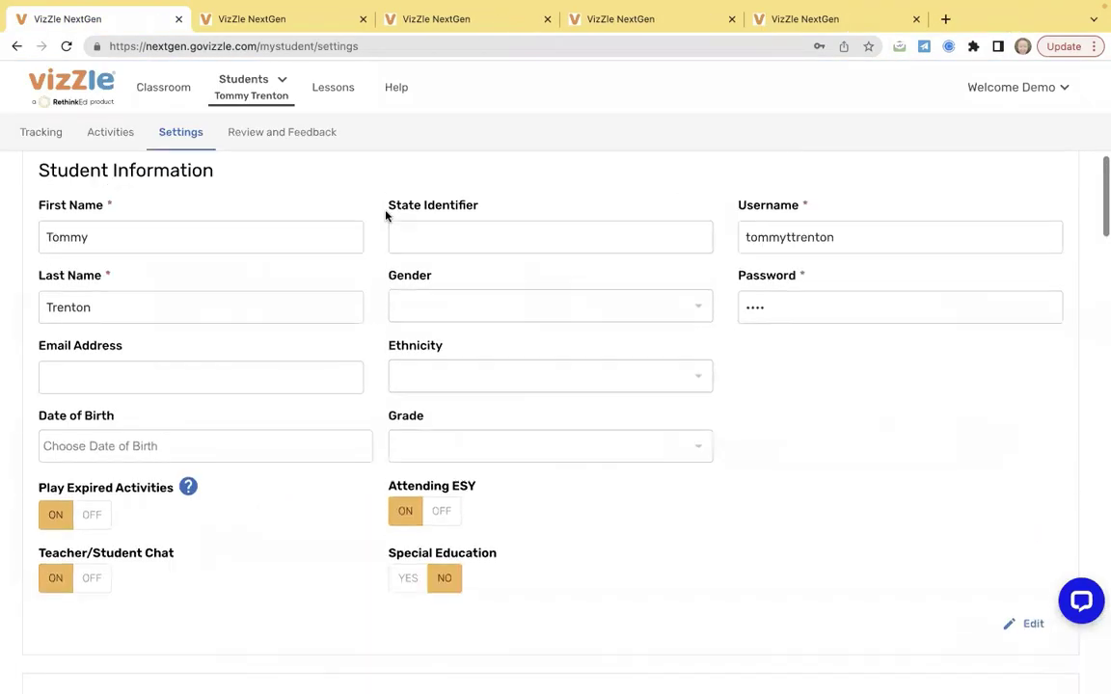
scroll(386, 216, up, 1)
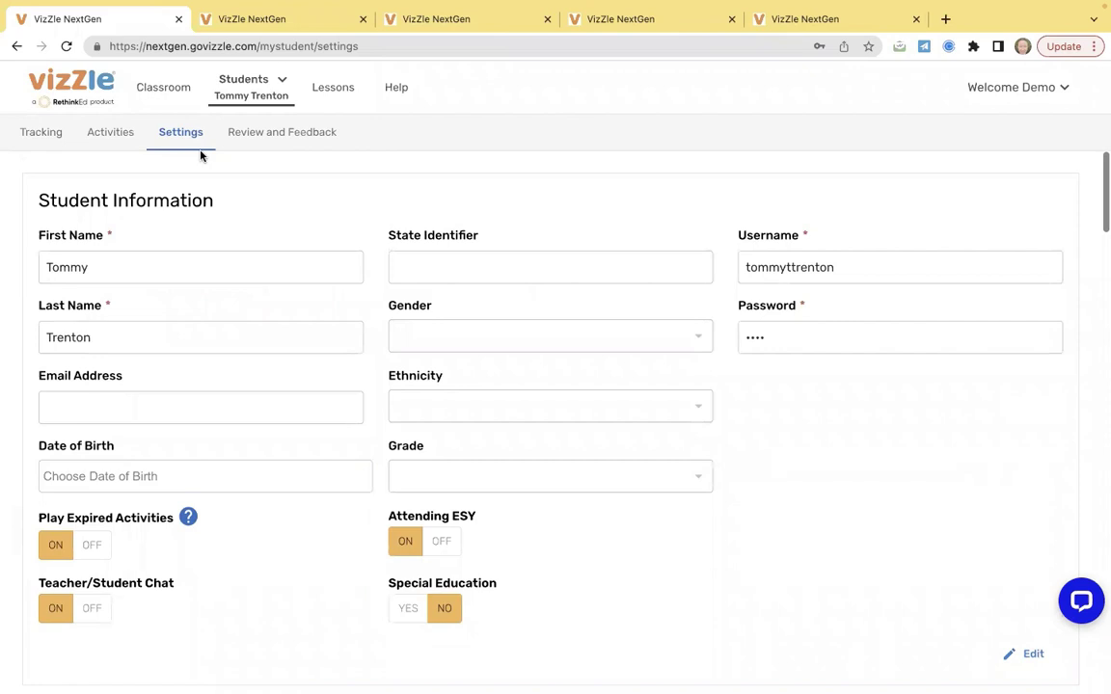
click(166, 87)
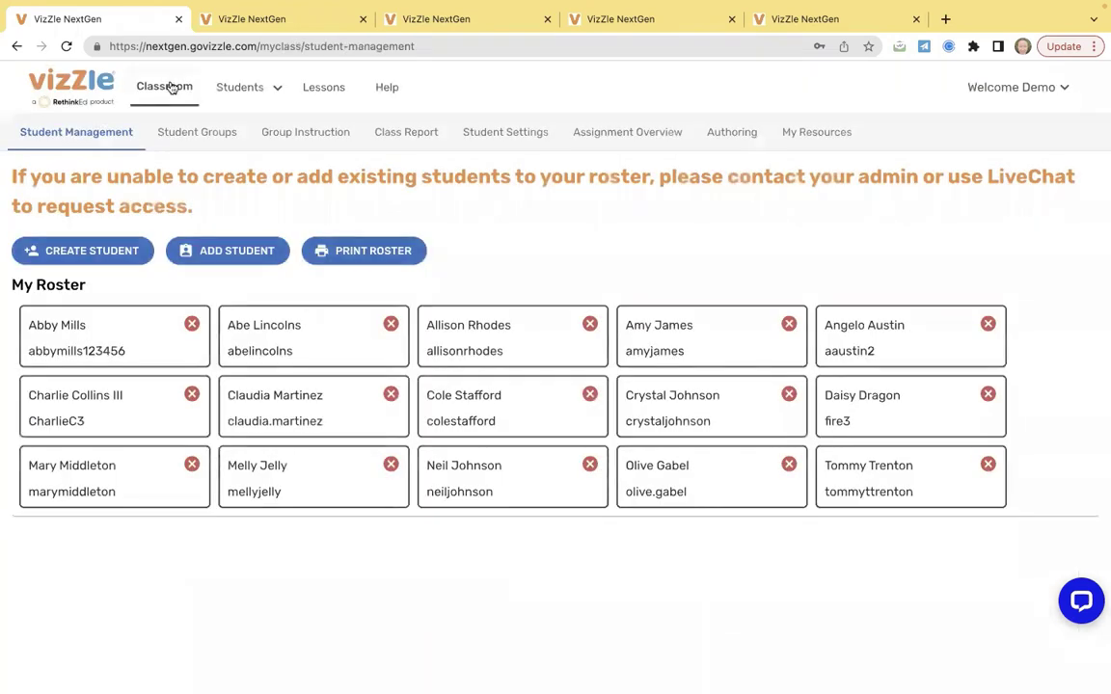
click(522, 130)
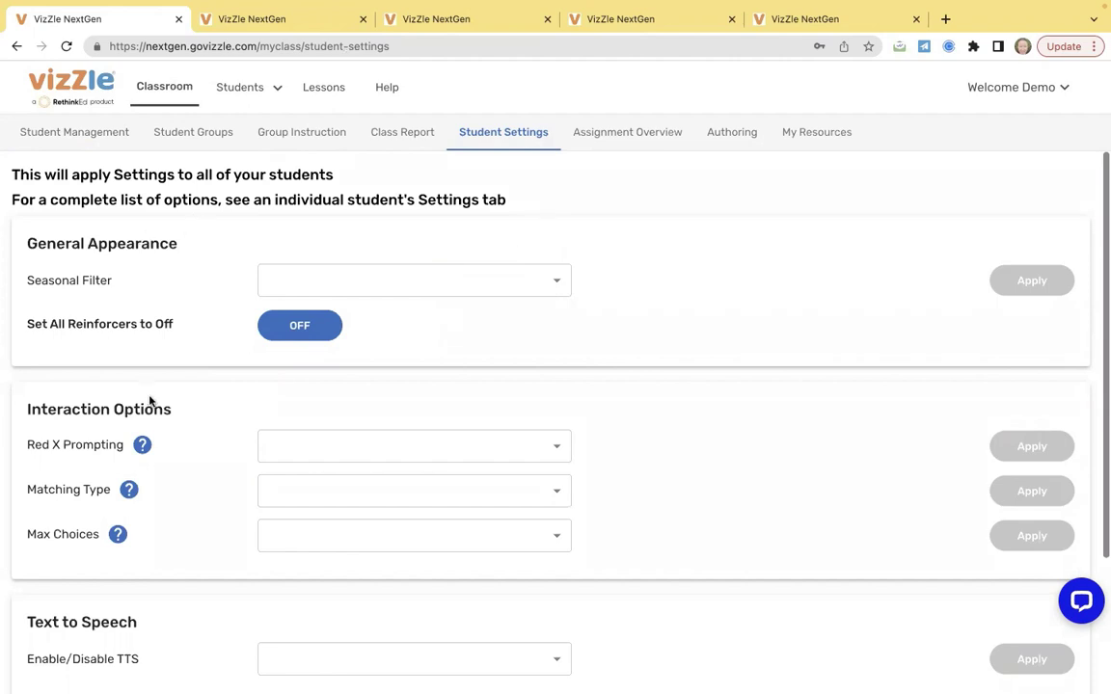
Apply the Fall seasonal filter to all students in the class.
click(299, 278)
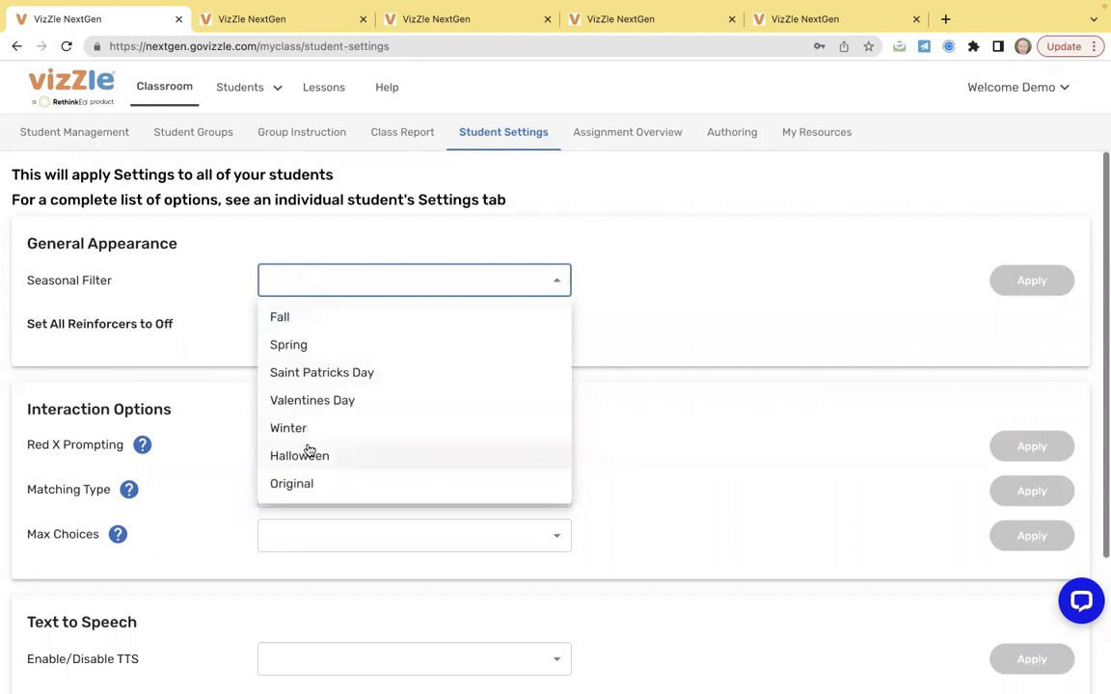
click(299, 315)
click(1039, 279)
Apply the Drag & Drop matching type and a maximum of 3 choices to all students in the class.
scroll(674, 397, down, 3)
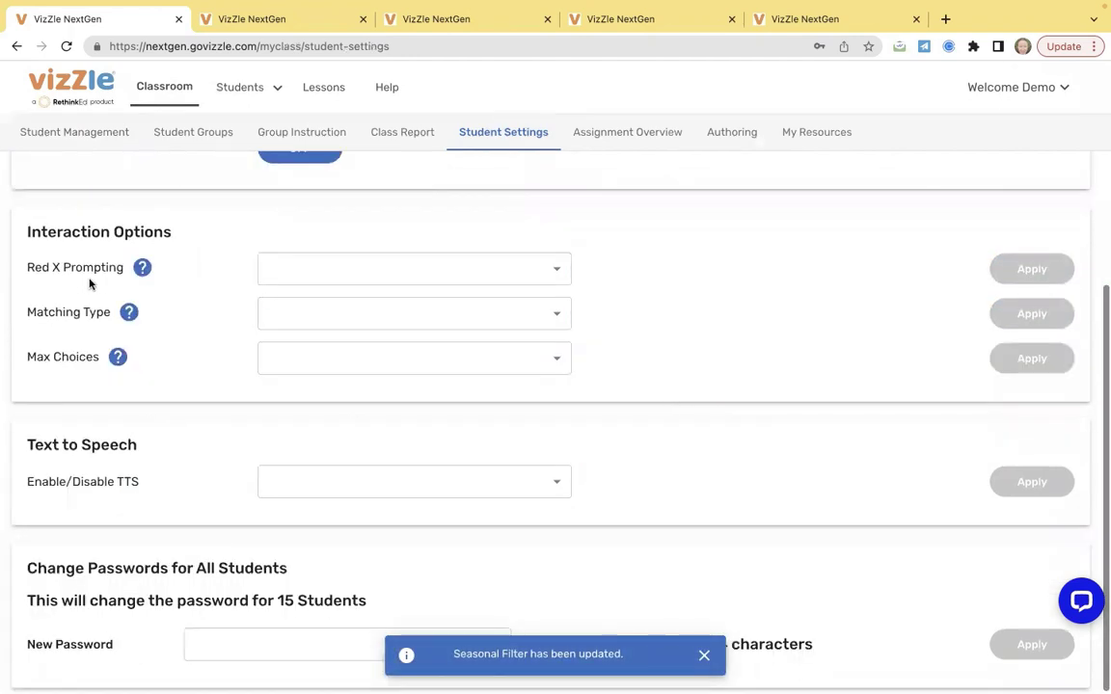
click(309, 325)
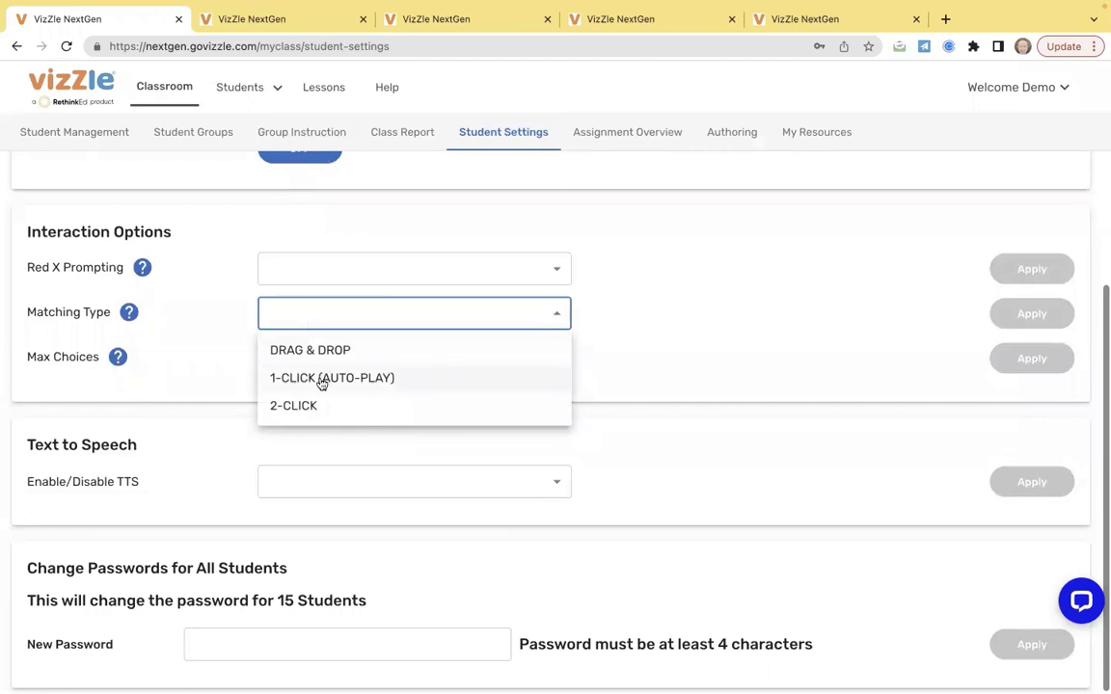
click(322, 353)
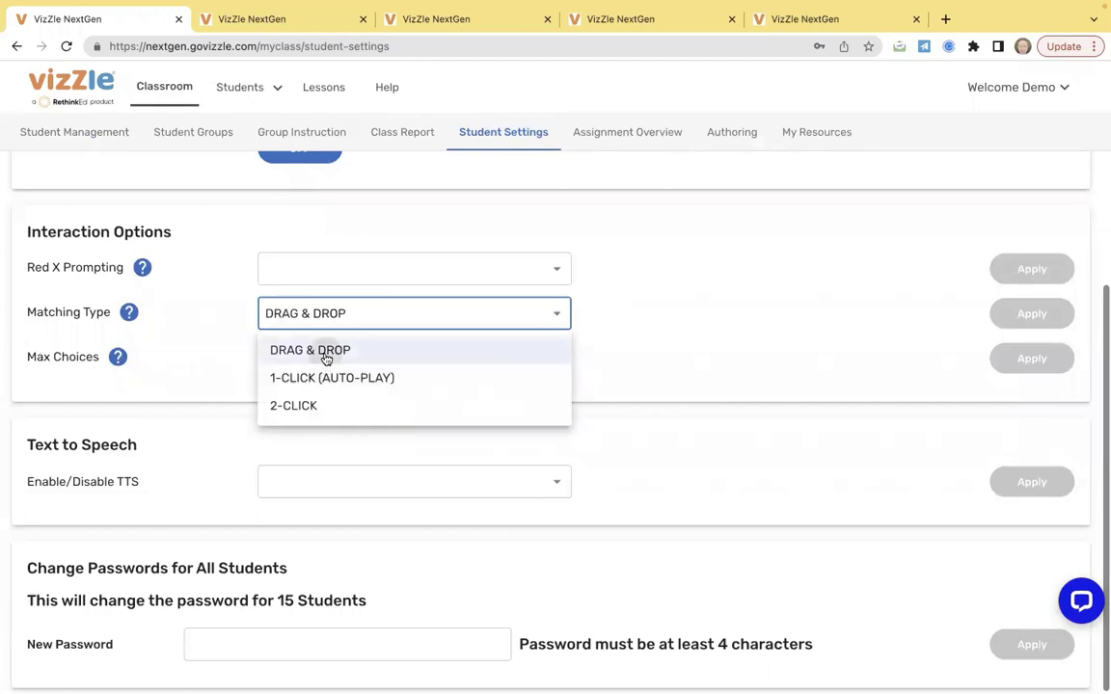
click(1032, 314)
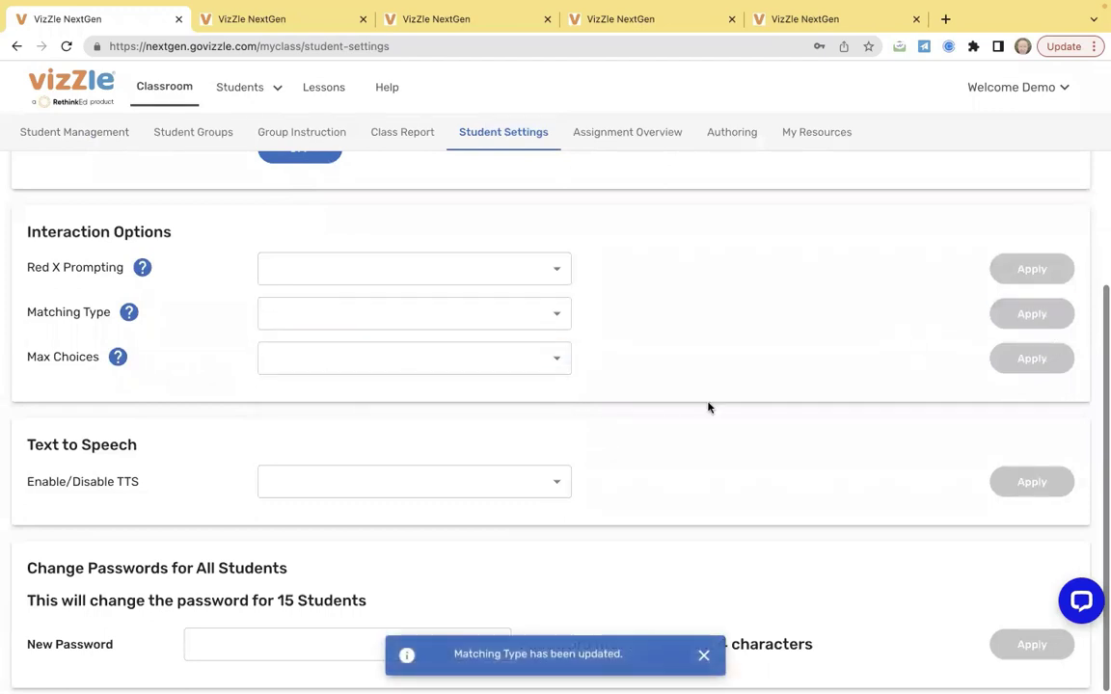
click(386, 359)
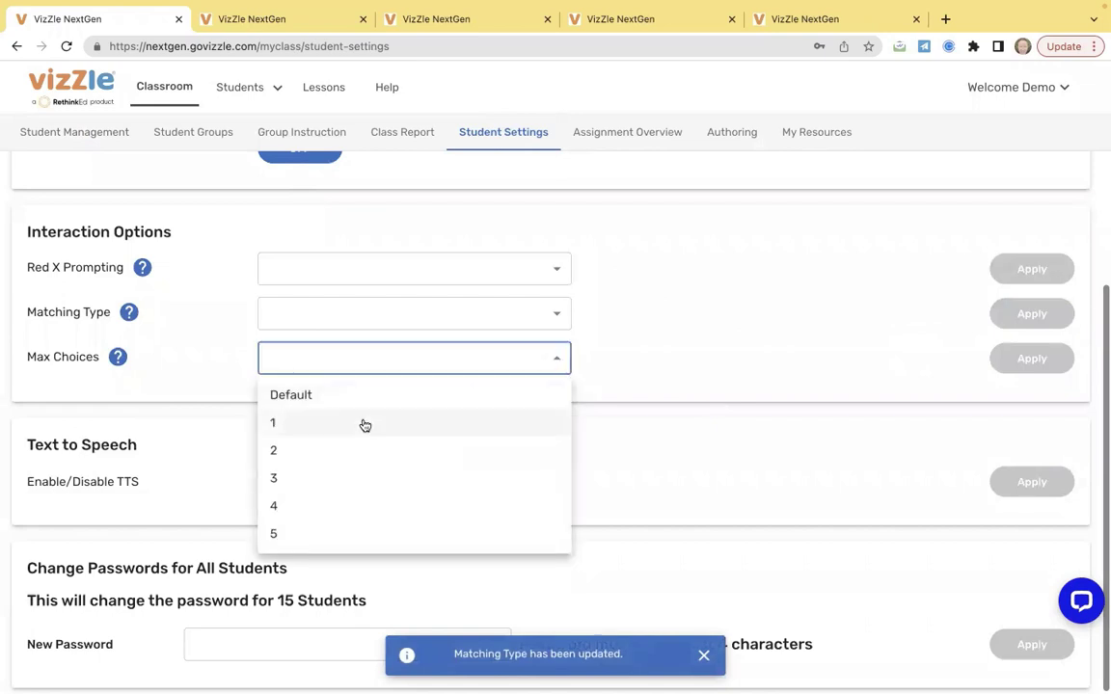
click(328, 480)
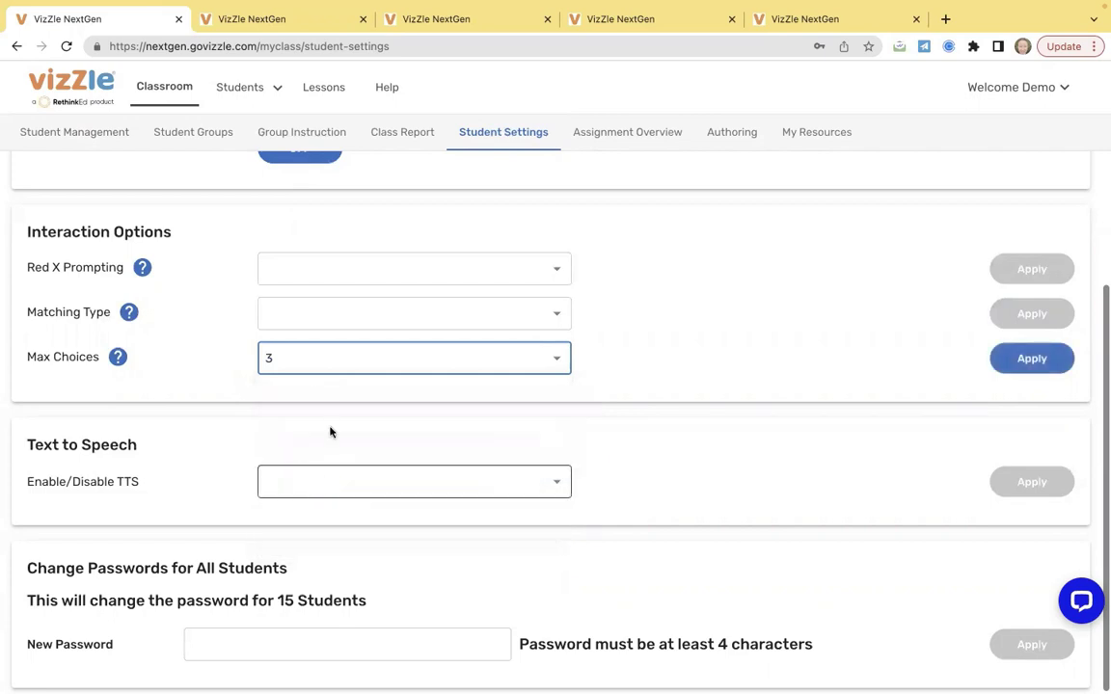
click(1023, 364)
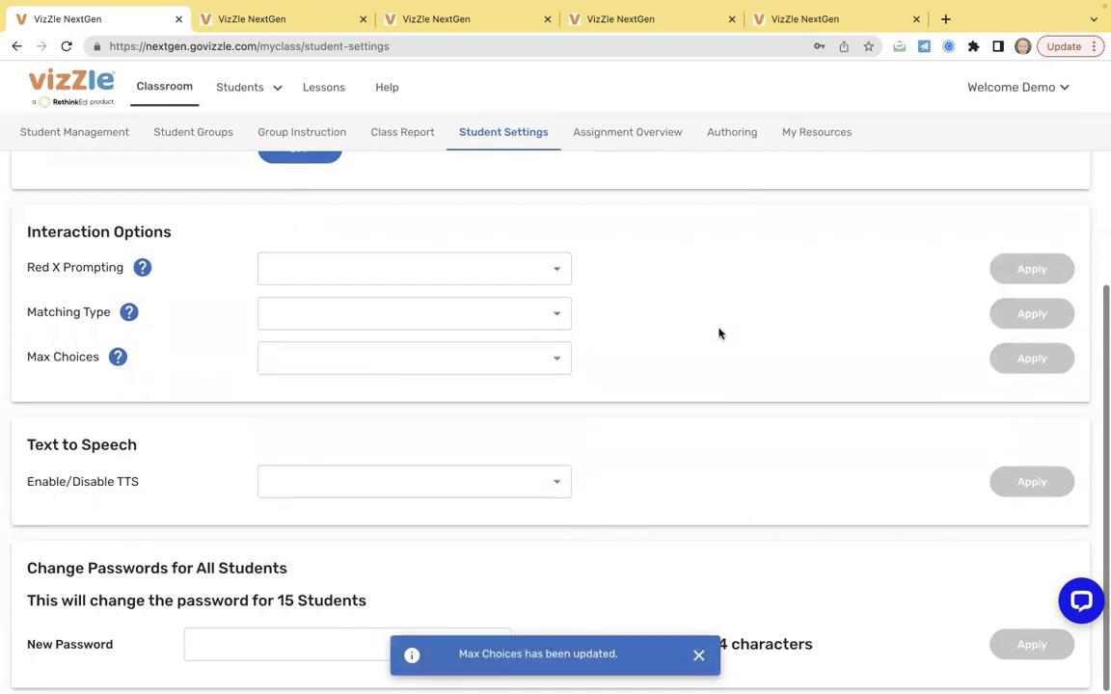
click(337, 482)
click(338, 440)
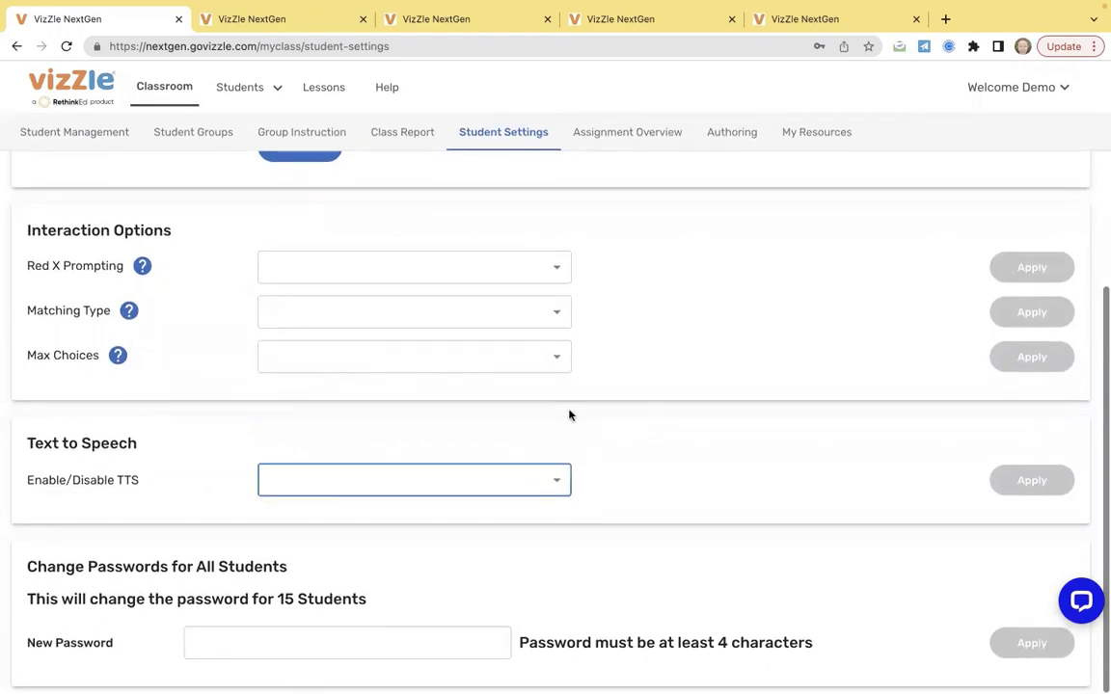
scroll(569, 415, up, 3)
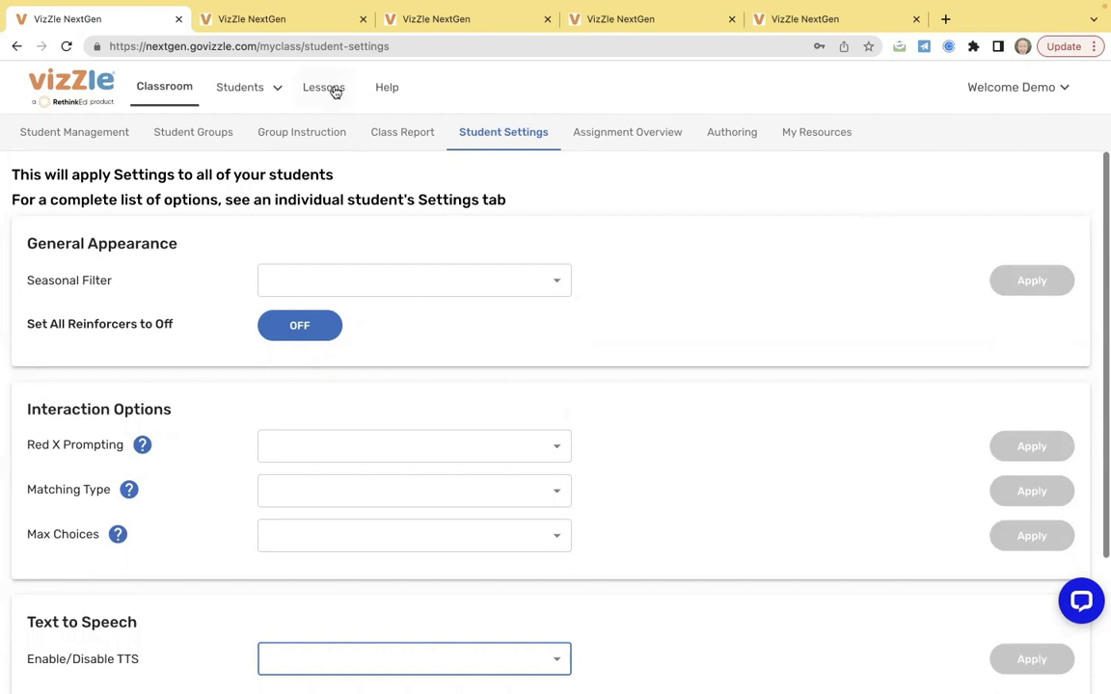
View the Classroom's Group Instruction page and open the Teacher Settings from the account options.
click(282, 132)
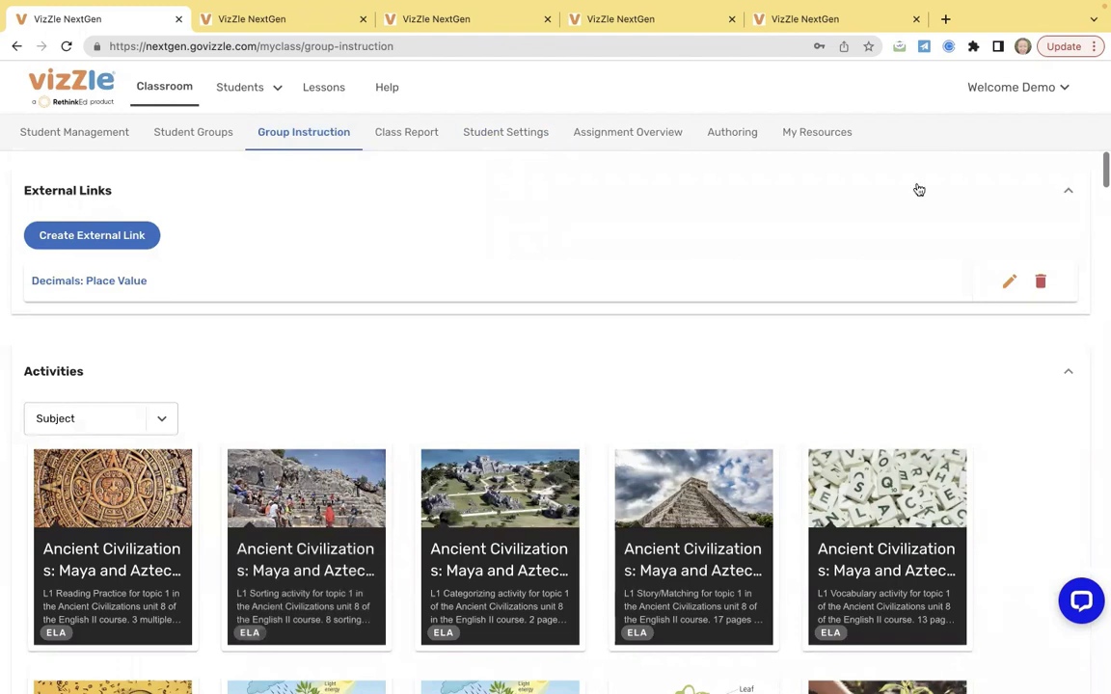
click(992, 93)
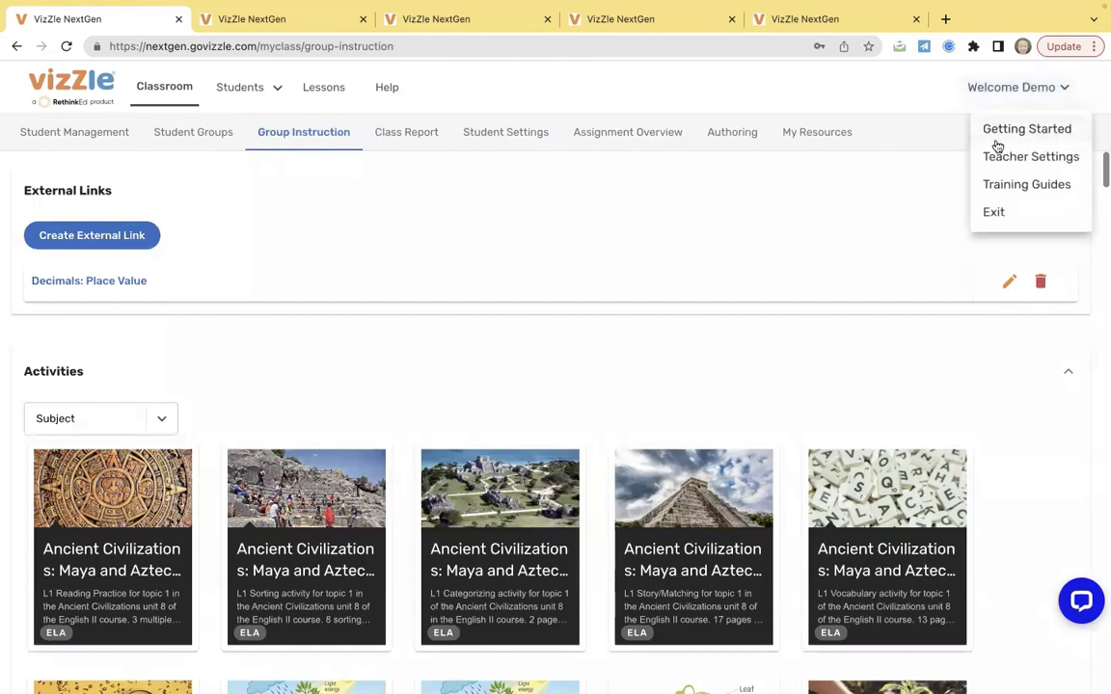
click(1002, 156)
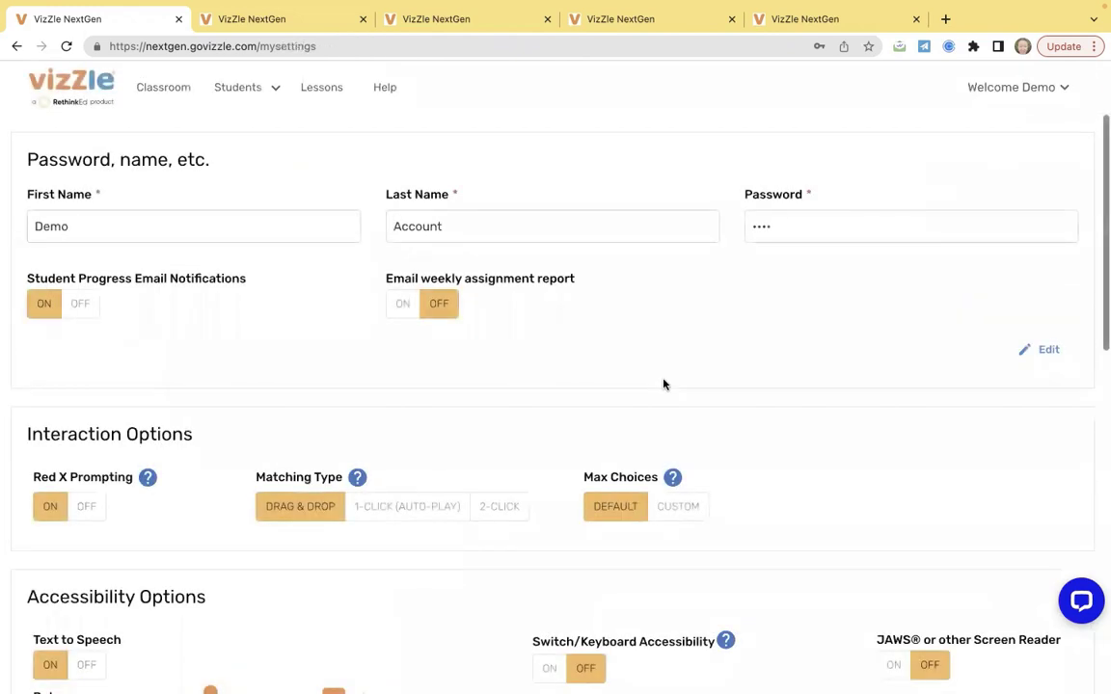
In the teacher's Interaction Options, set the matching type to 1-Click (Auto-Play) and the custom max choices to 3.
scroll(664, 385, down, 3)
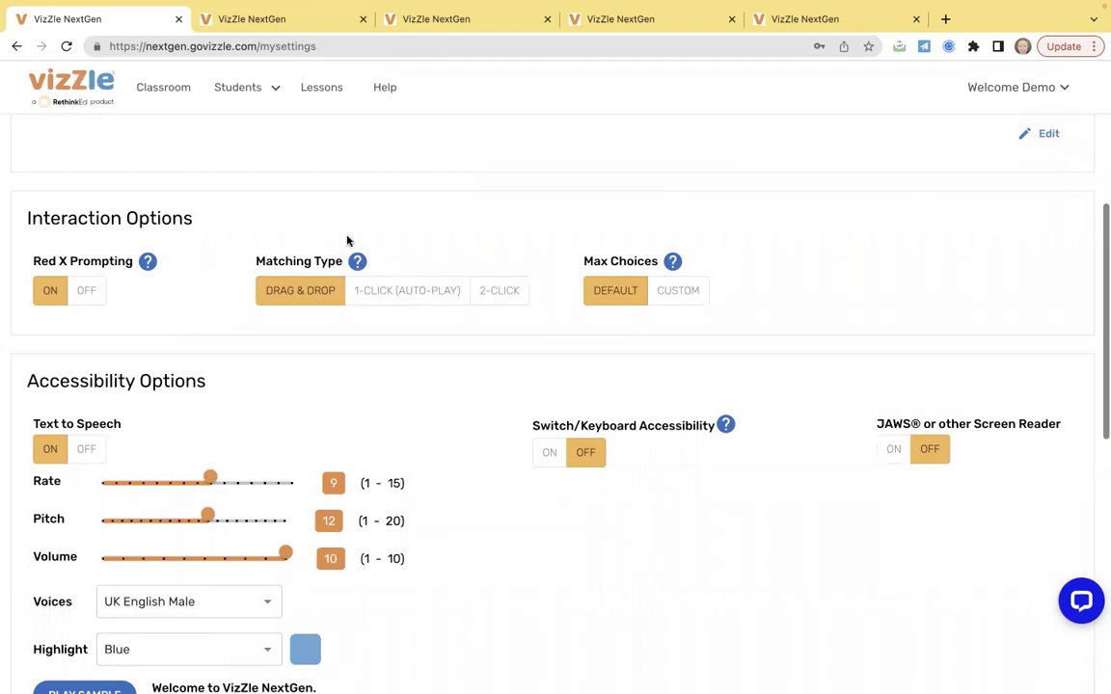
click(375, 300)
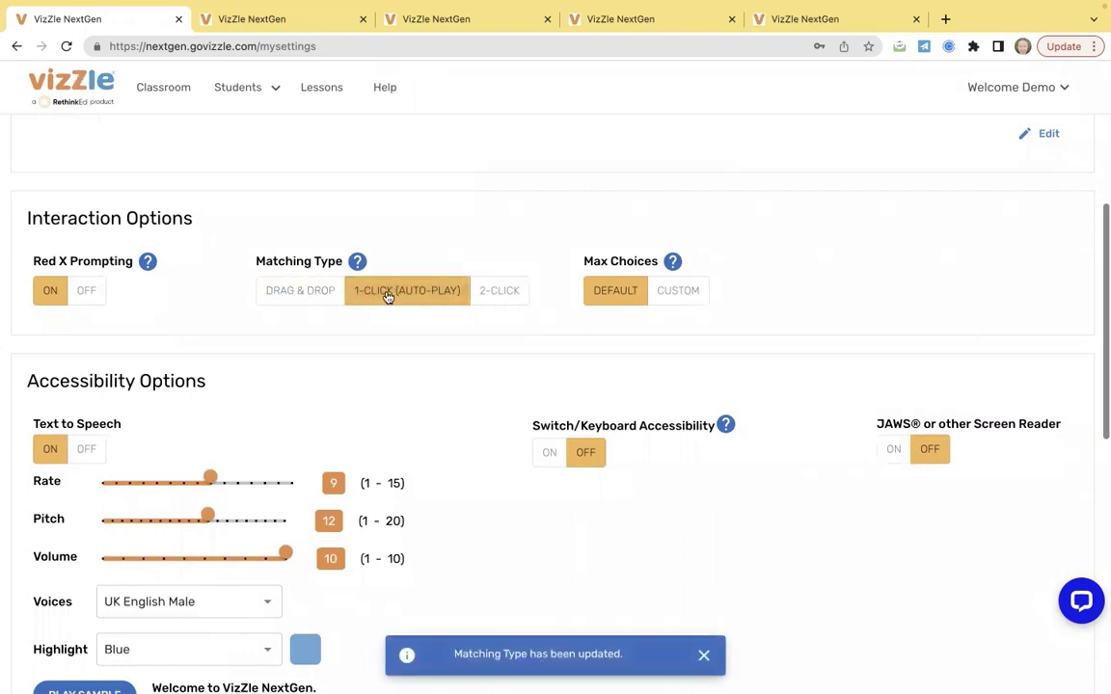
click(686, 290)
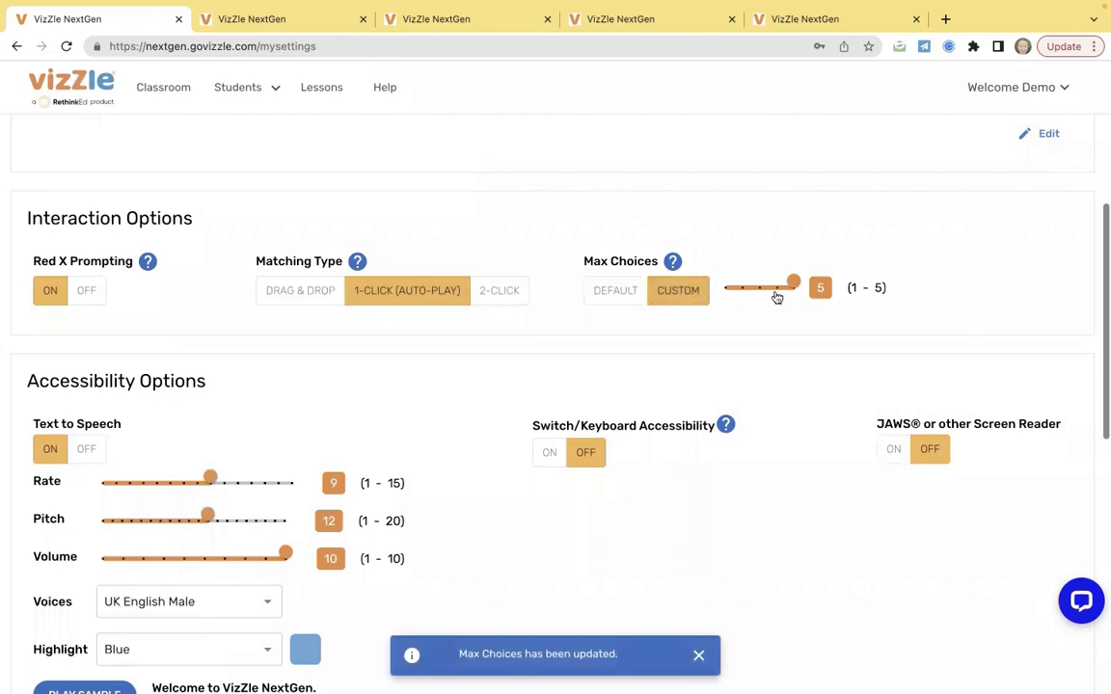
drag(786, 289, 759, 287)
Review the Celebrations and Reinforcers sections of the teacher settings.
scroll(342, 350, down, 5)
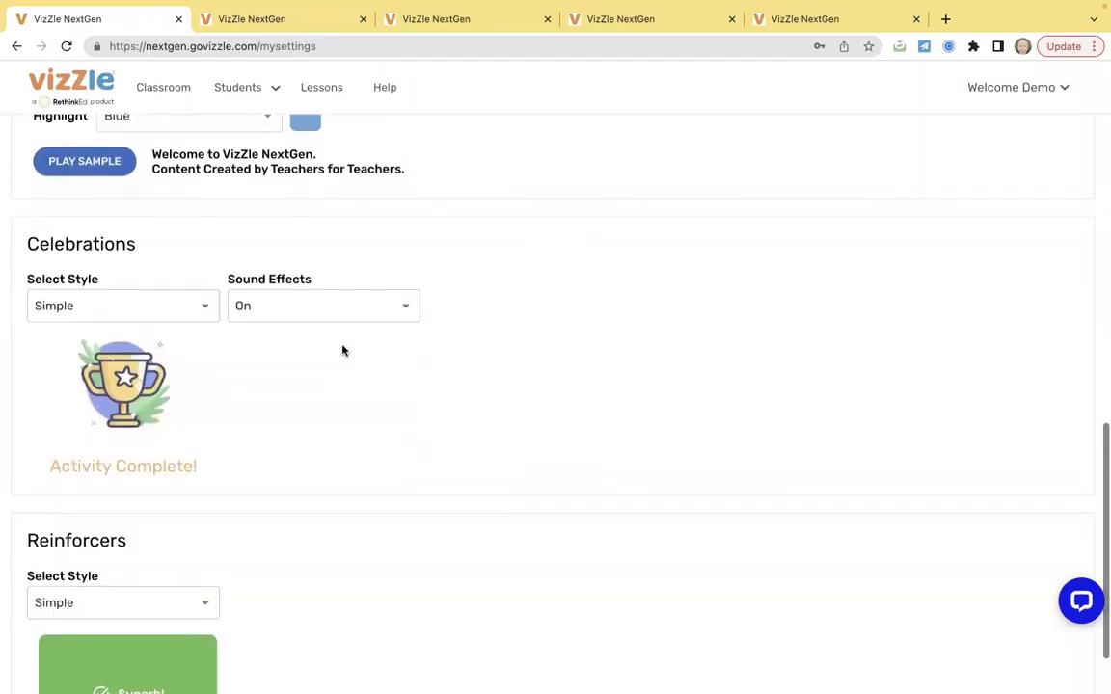
scroll(343, 350, down, 2)
scroll(343, 351, up, 6)
scroll(343, 350, up, 1)
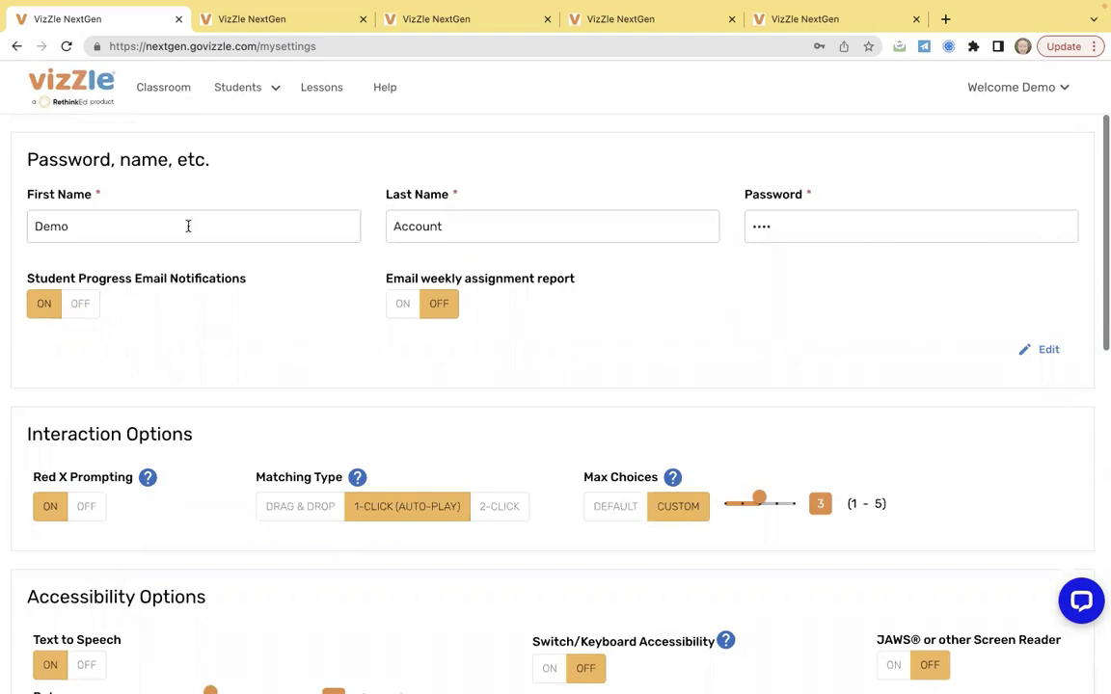
Switch to the student's browser tab with the vowels question, exit the activity, and open the student's own Settings page.
click(273, 18)
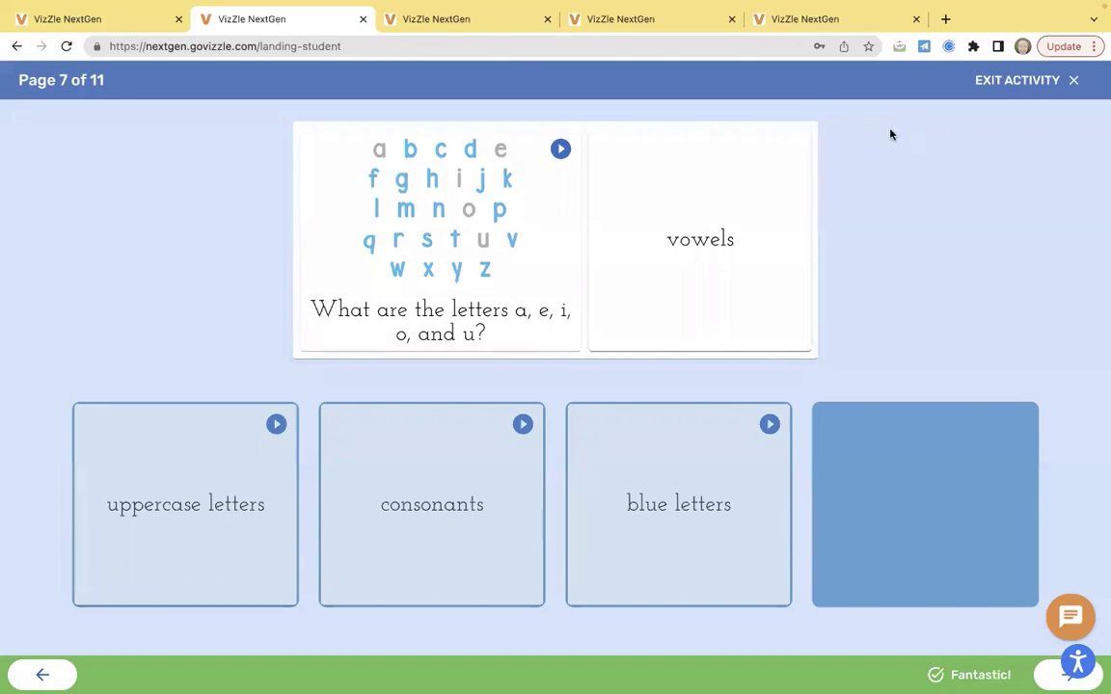
click(988, 83)
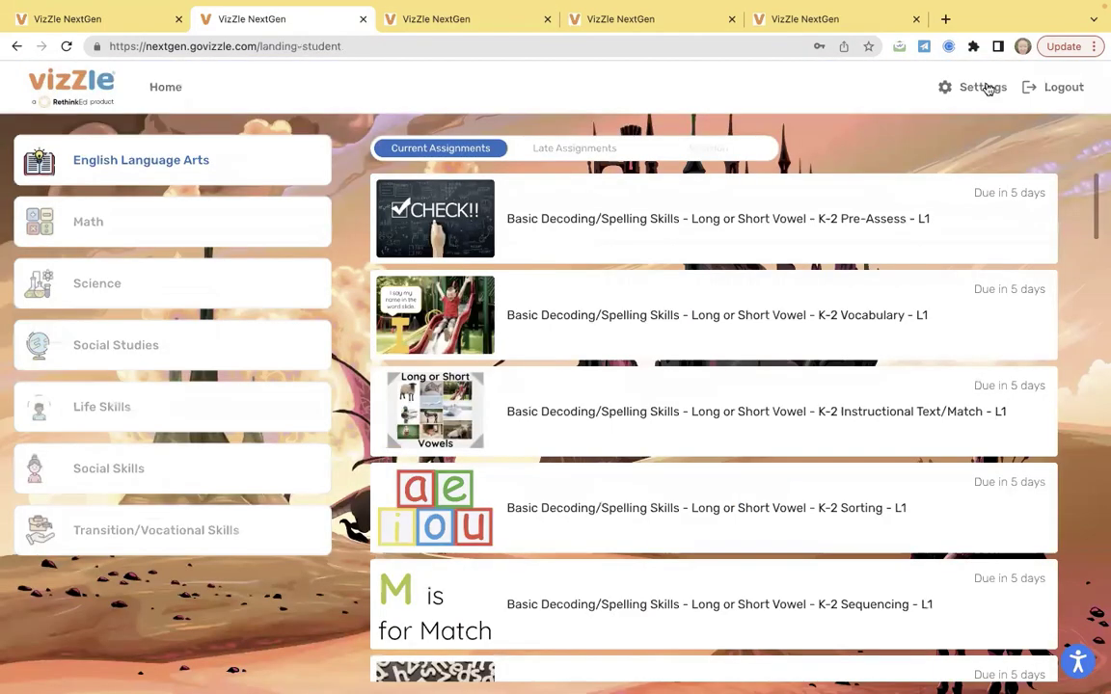
click(961, 93)
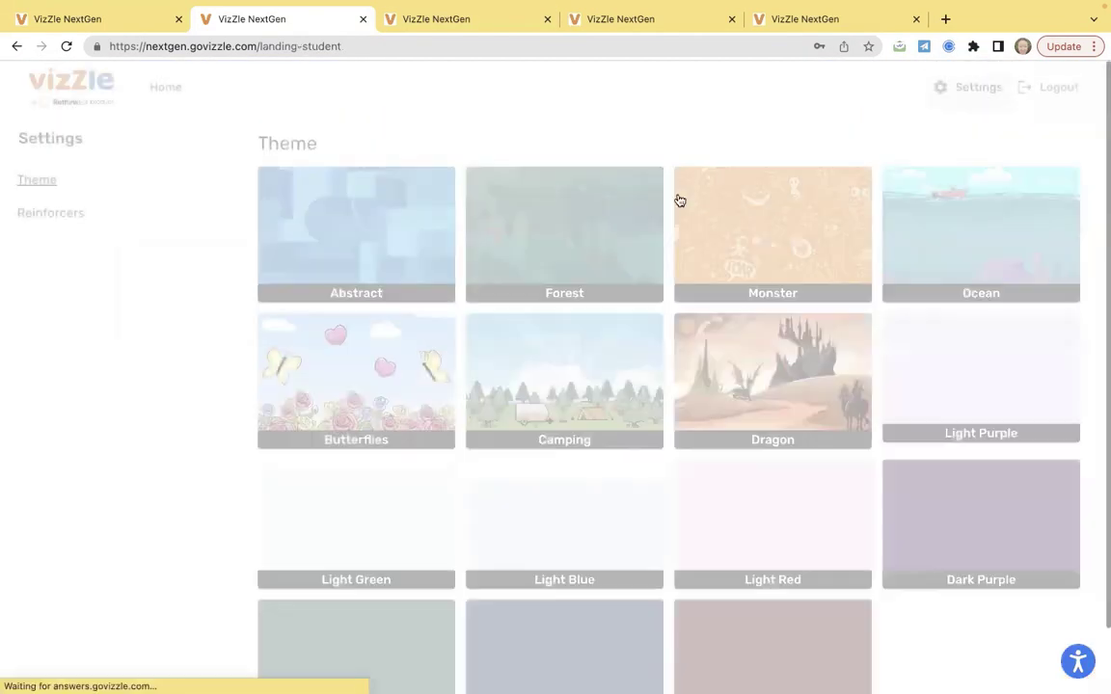